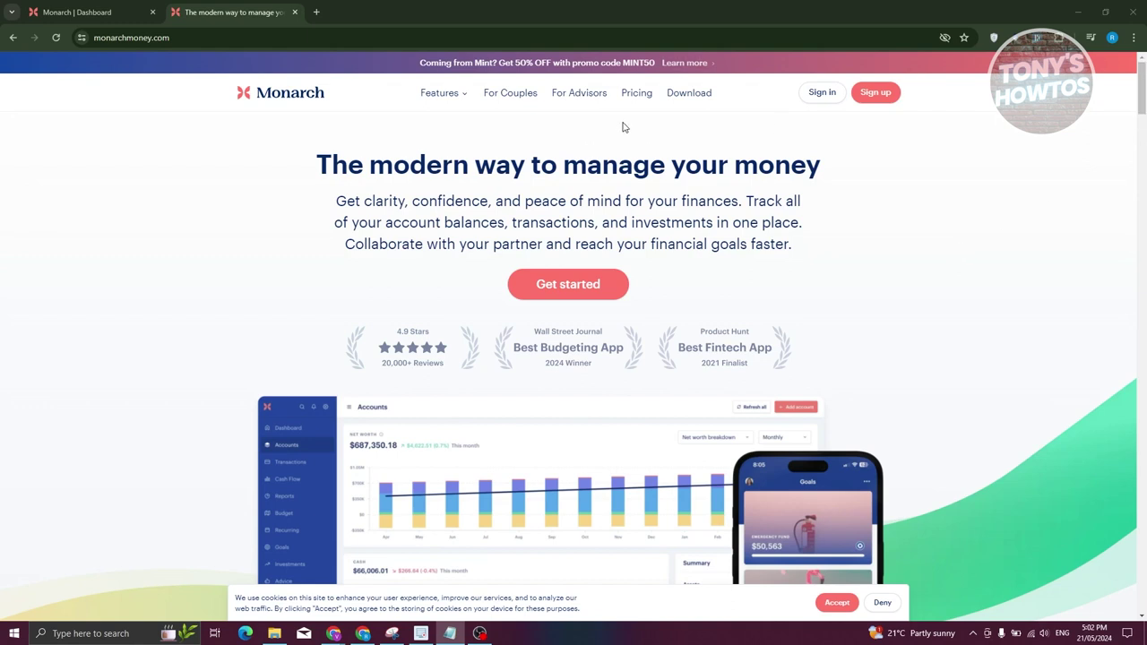
Step: Open the Monarch pricing page and review the included features, the yearly plan price and the rest of the page
left_click(641, 94)
left_click(642, 94)
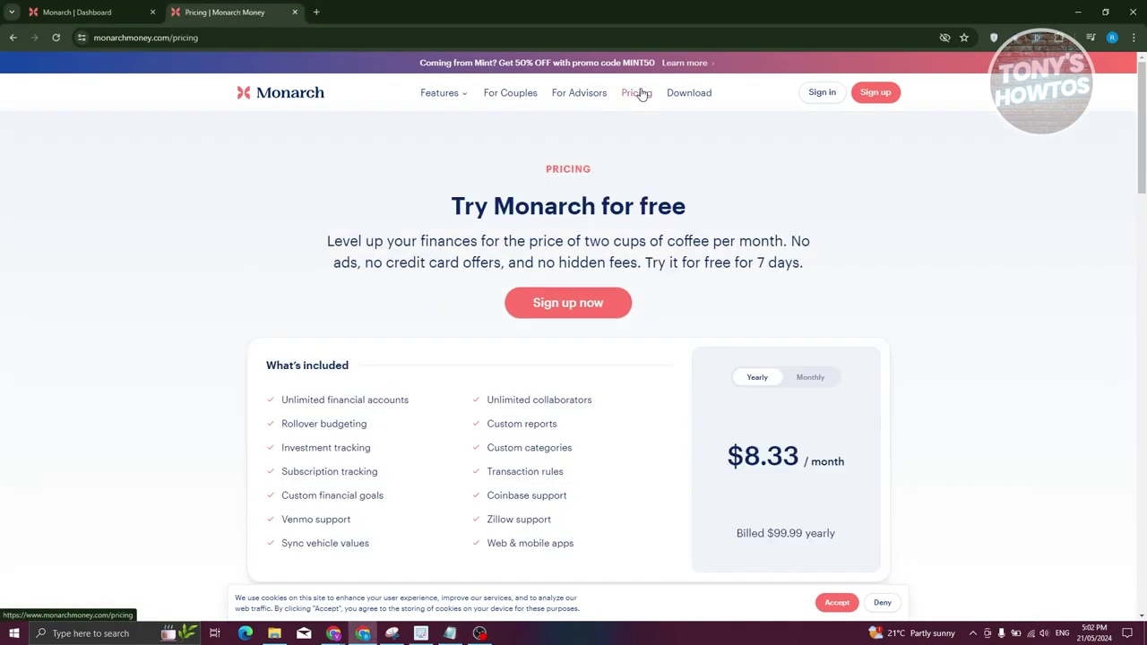
scroll(674, 180, "down", 1)
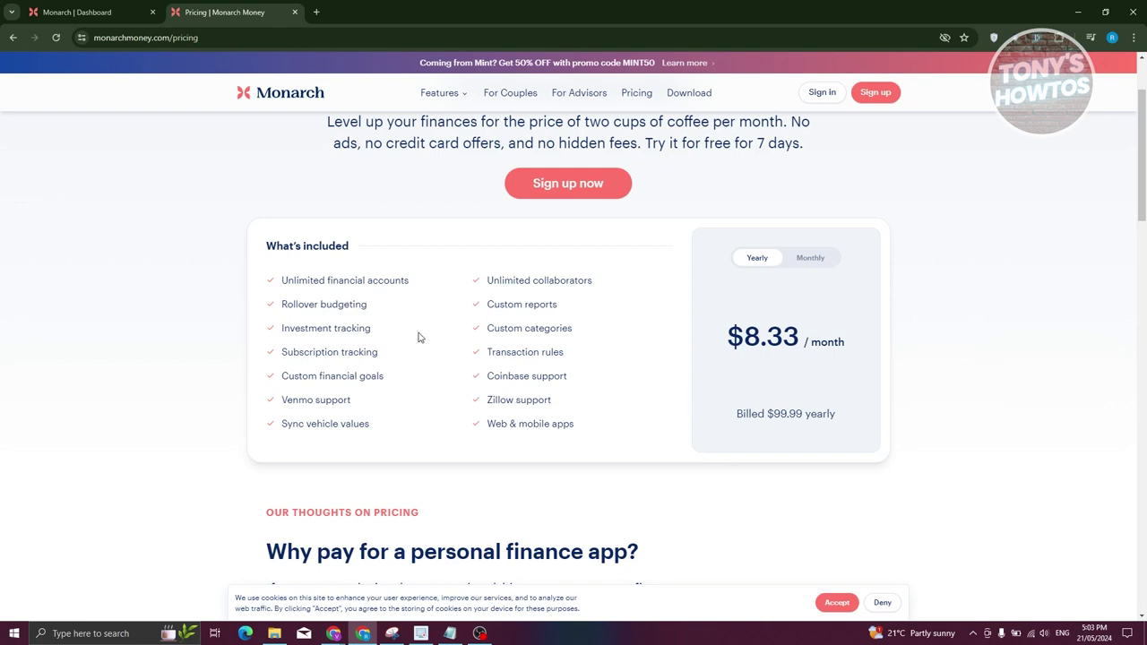
scroll(394, 376, "down", 9)
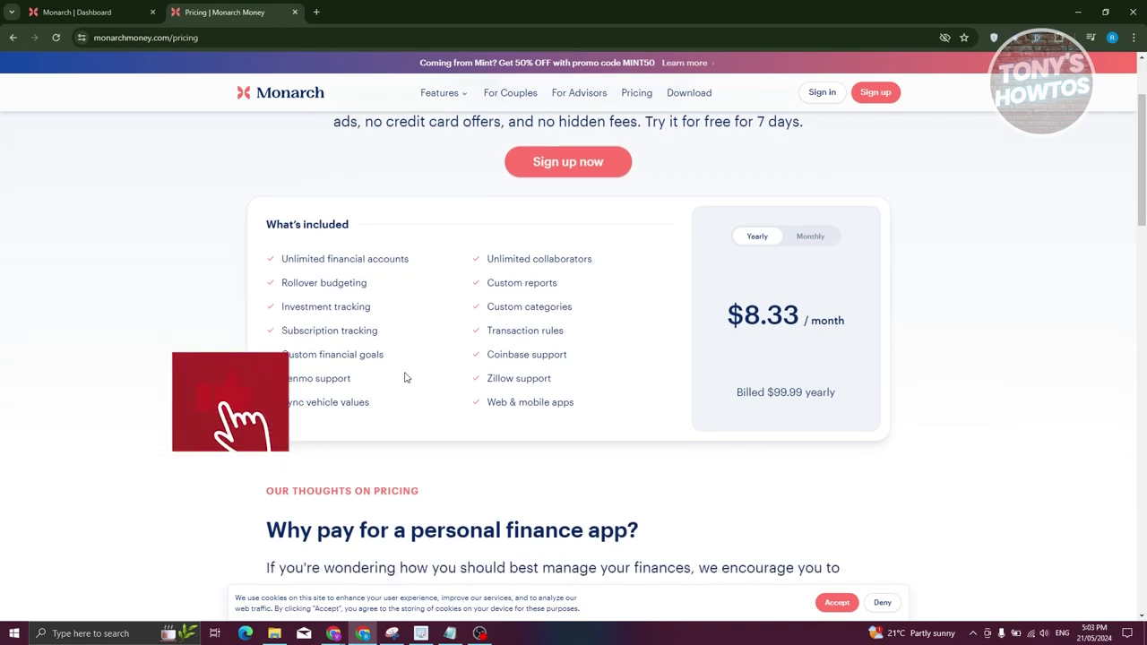
scroll(398, 384, "down", 7)
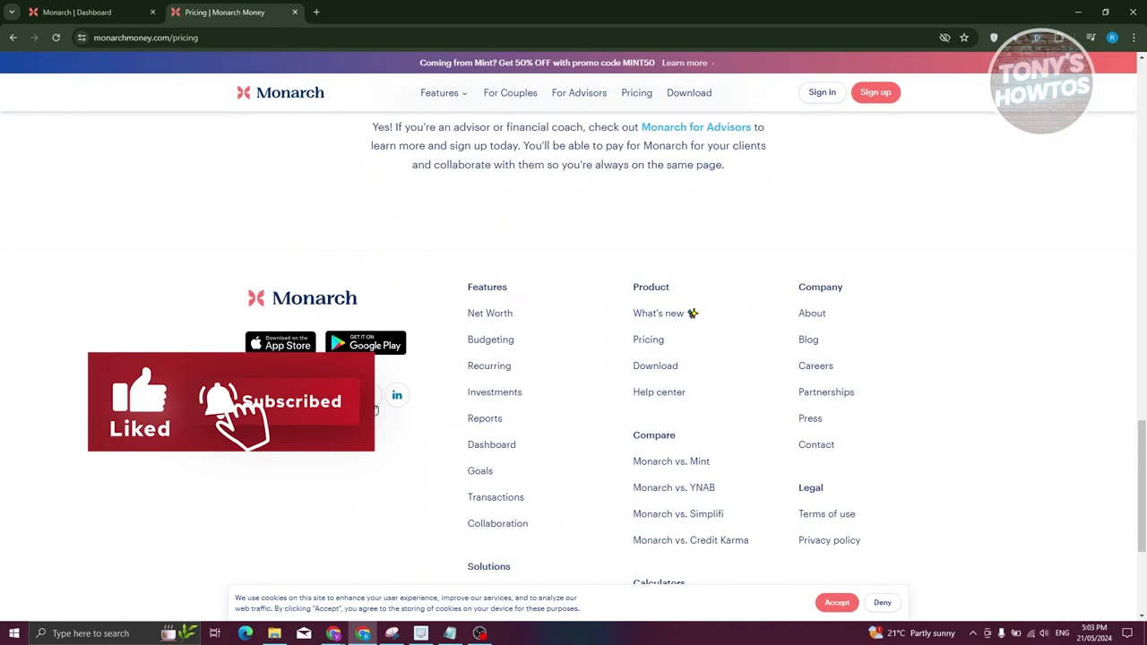
scroll(389, 403, "up", 9)
scroll(385, 392, "up", 10)
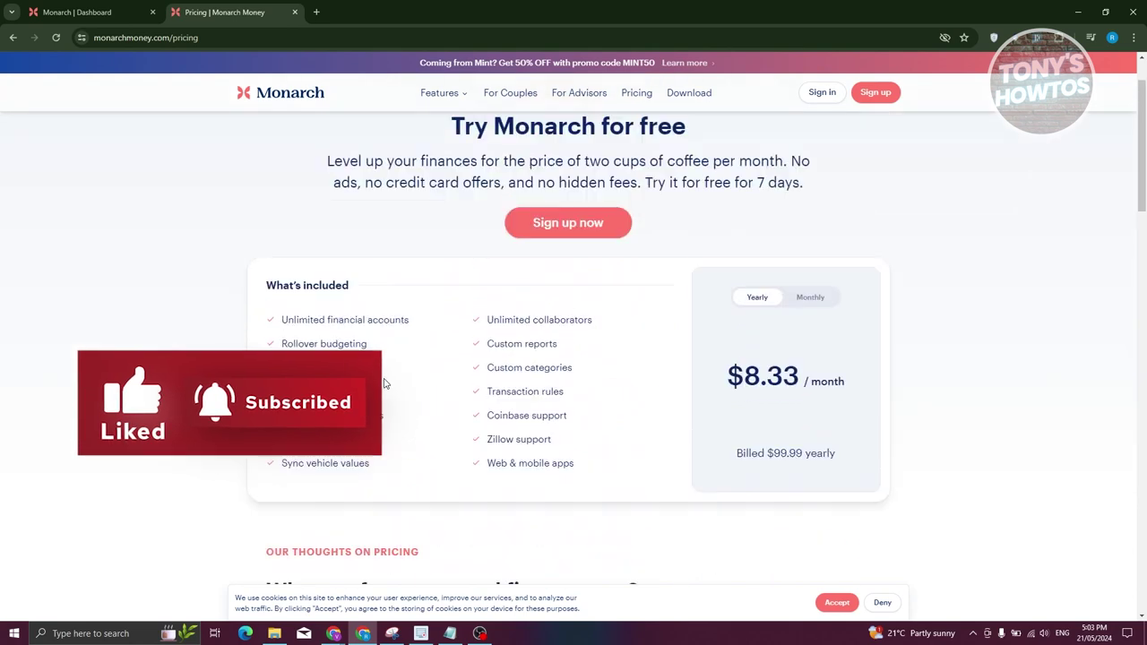
Step: Go through sign-up to the Monarch dashboard and close the duplicate dashboard tab
left_click(874, 96)
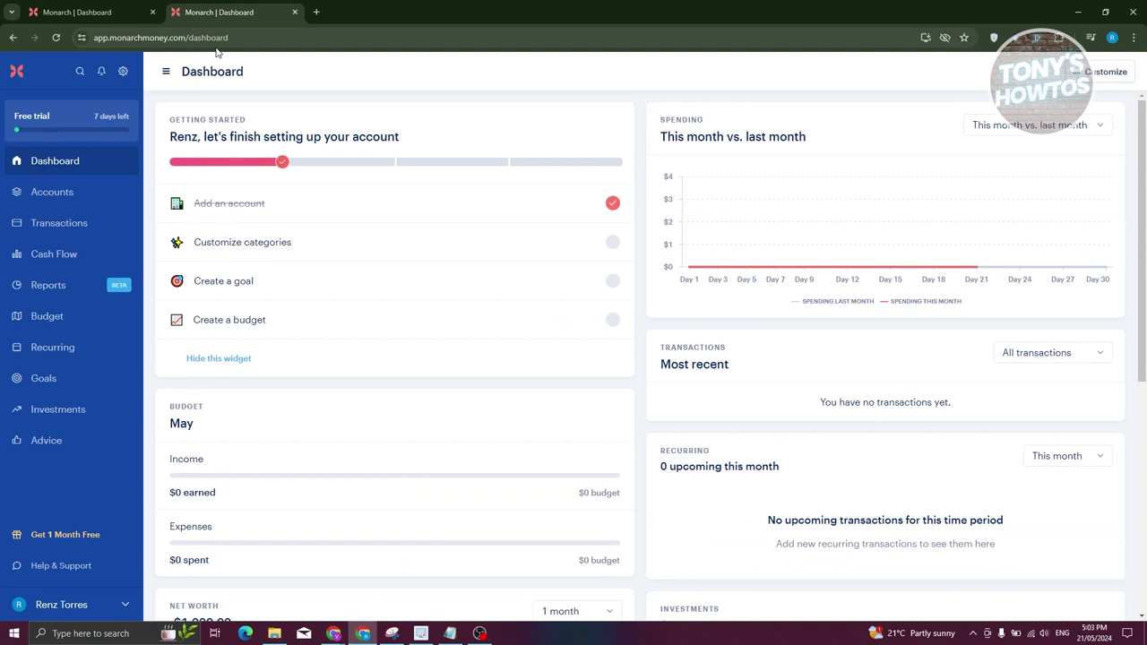
left_click(146, 20)
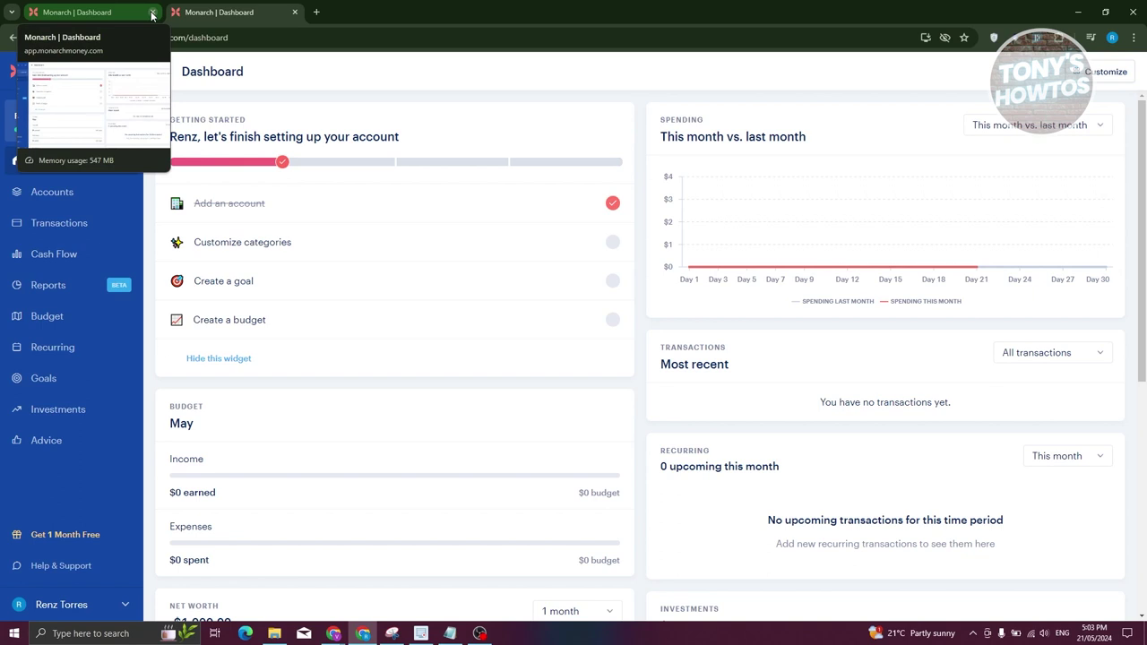
left_click(152, 13)
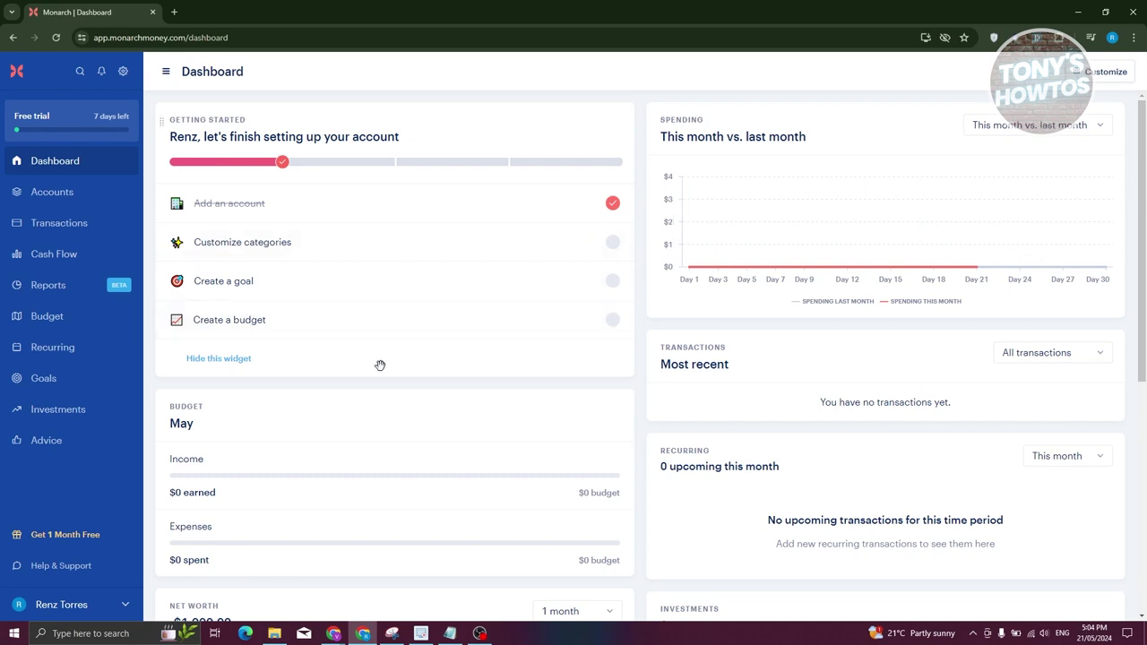
Step: Review the dashboard's budget, net worth, goals, investments and advice widgets, and open the Accounts page
scroll(367, 394, "down", 2)
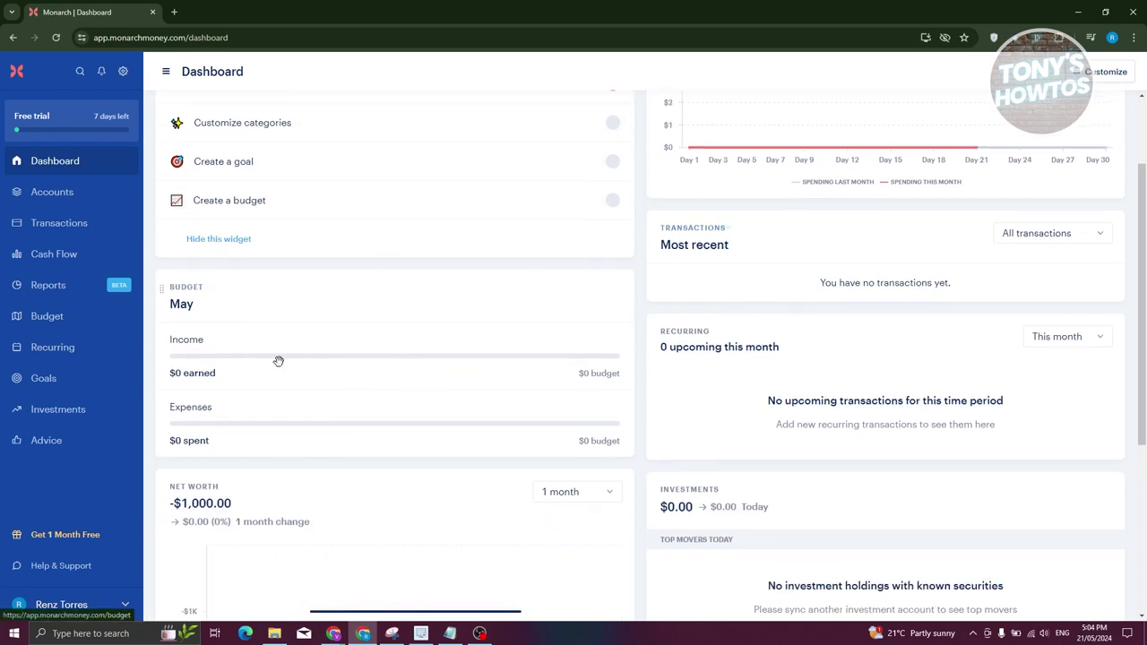
scroll(562, 397, "down", 3)
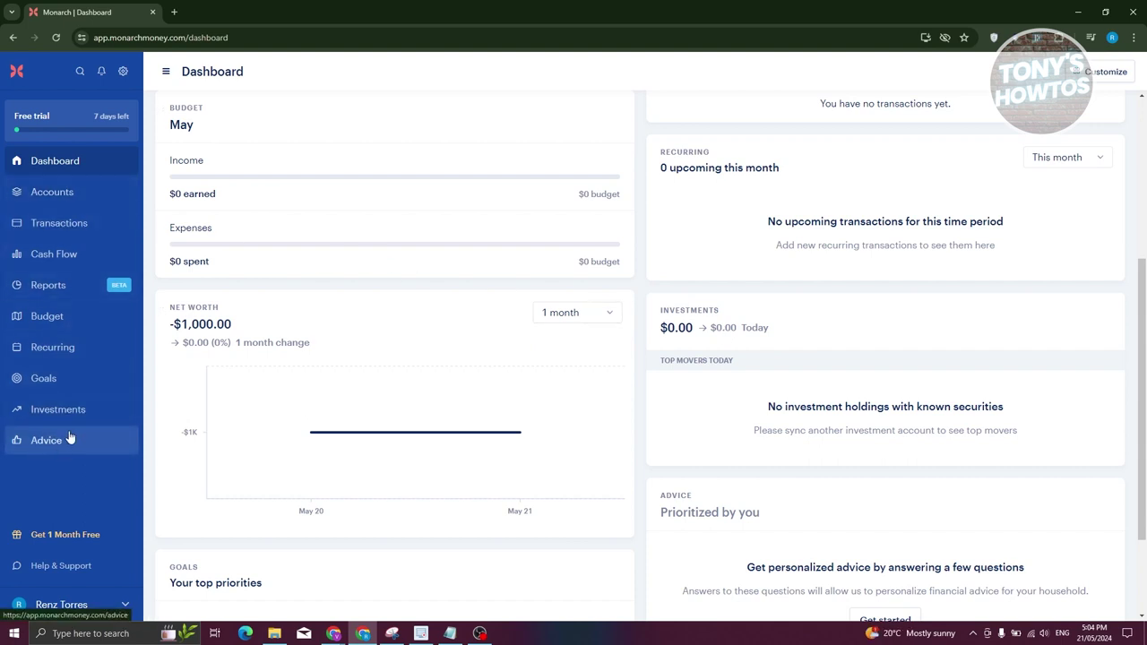
scroll(618, 465, "down", 2)
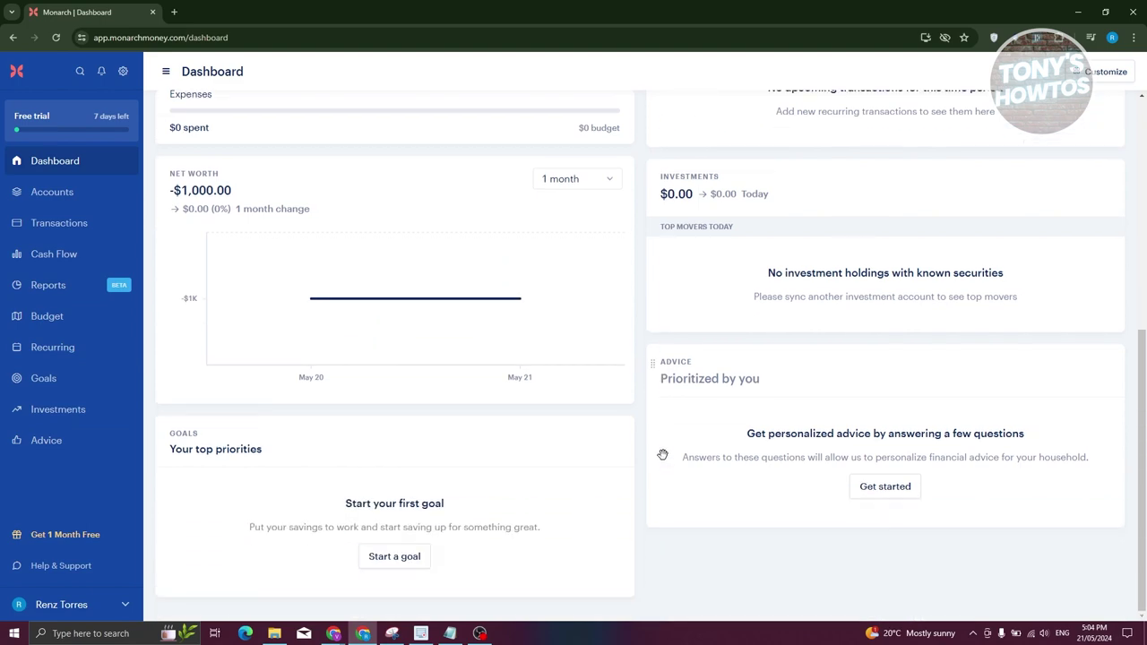
scroll(662, 454, "up", 4)
scroll(662, 455, "up", 2)
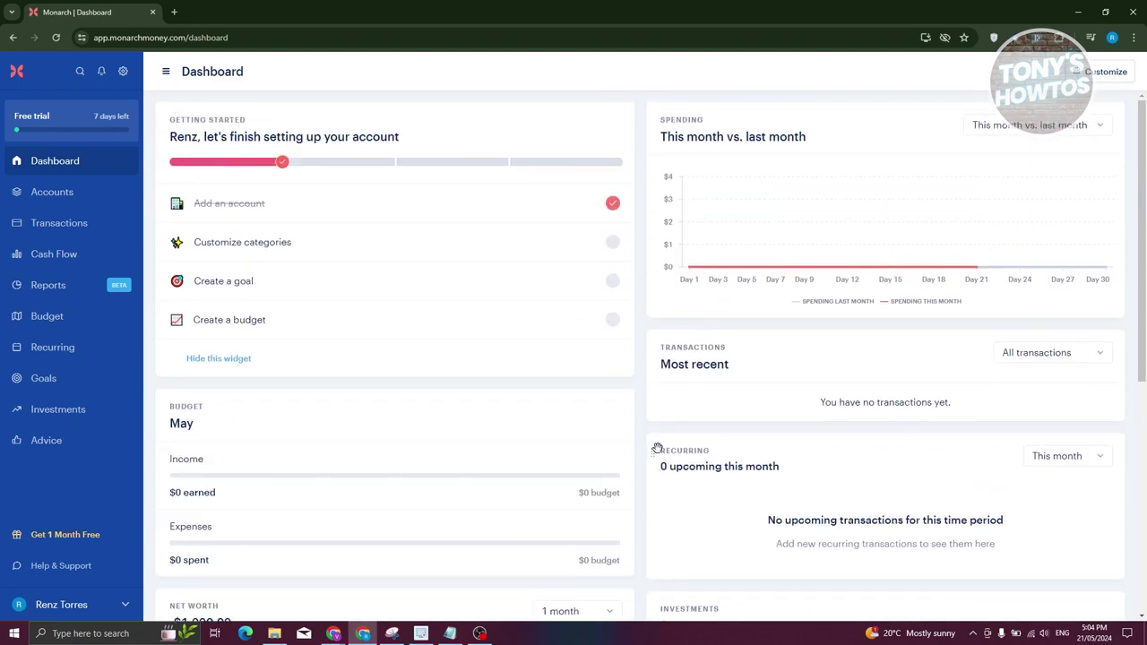
left_click(55, 200)
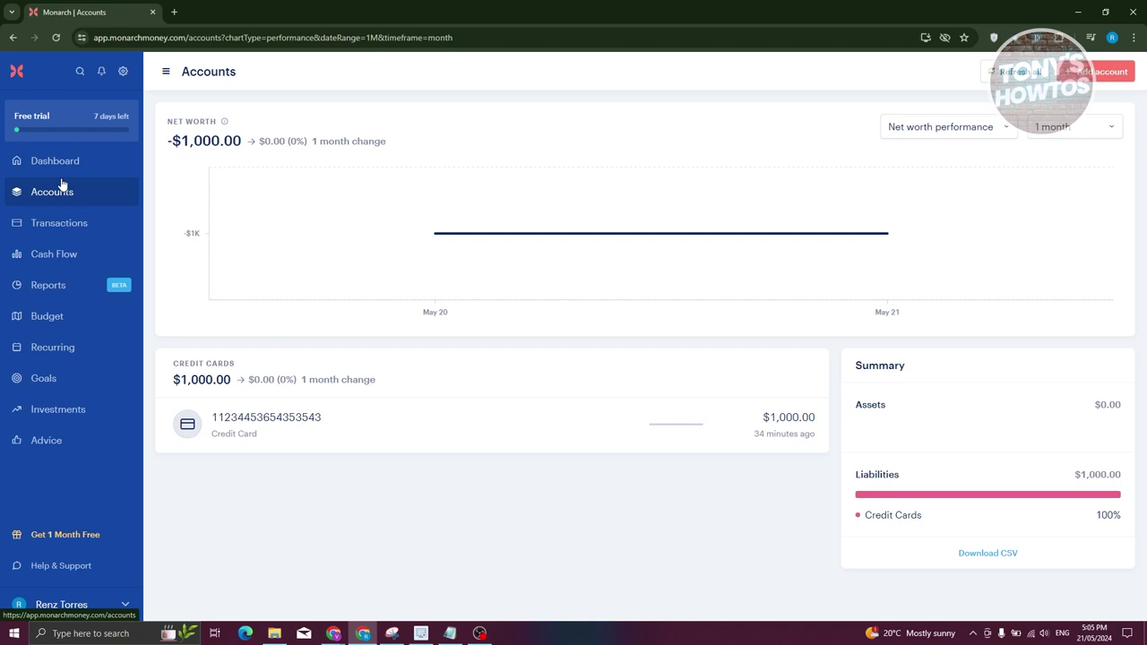
Step: Try to connect a Chase account through the banks and credit cards option, up to the Plaid consent screen
left_click(1092, 77)
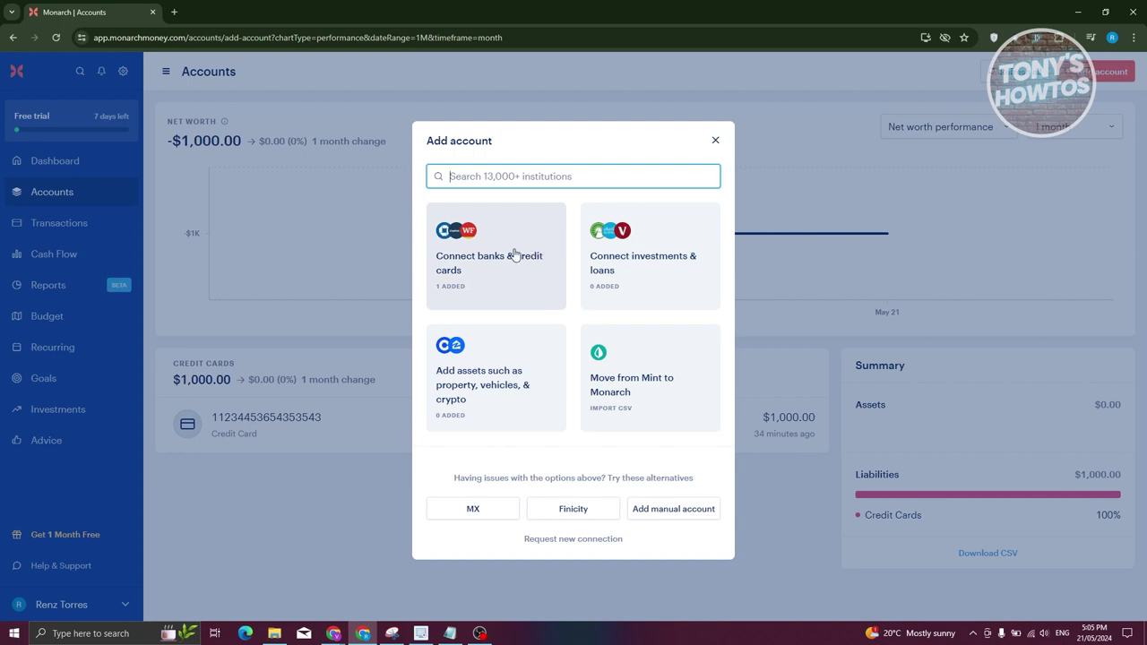
left_click(485, 259)
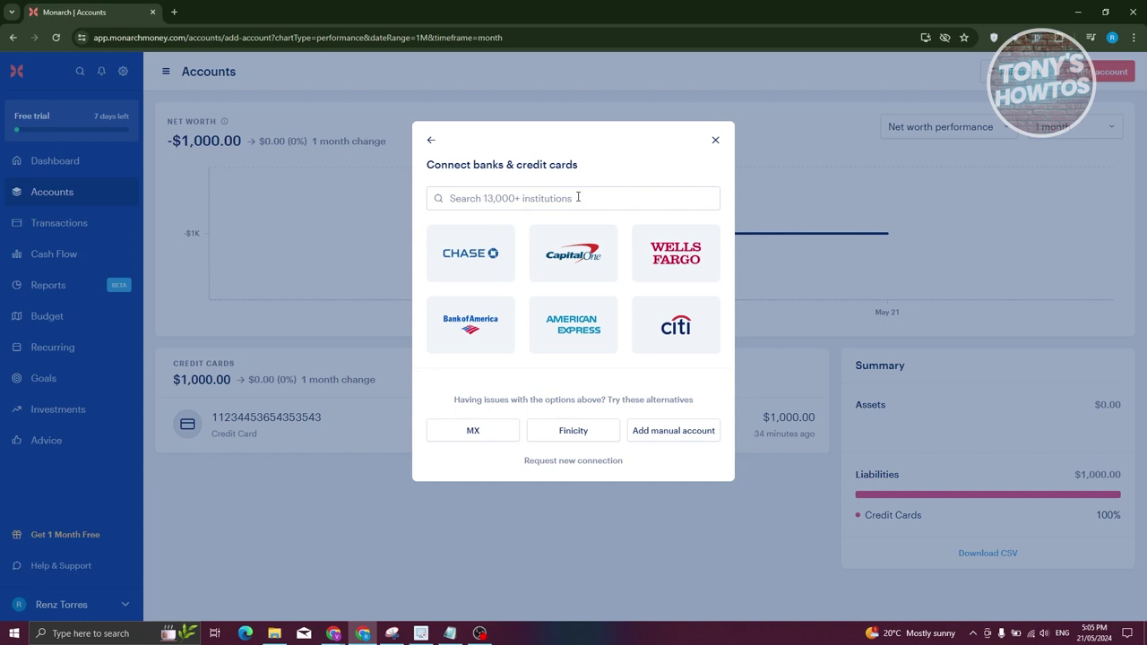
left_click(521, 253)
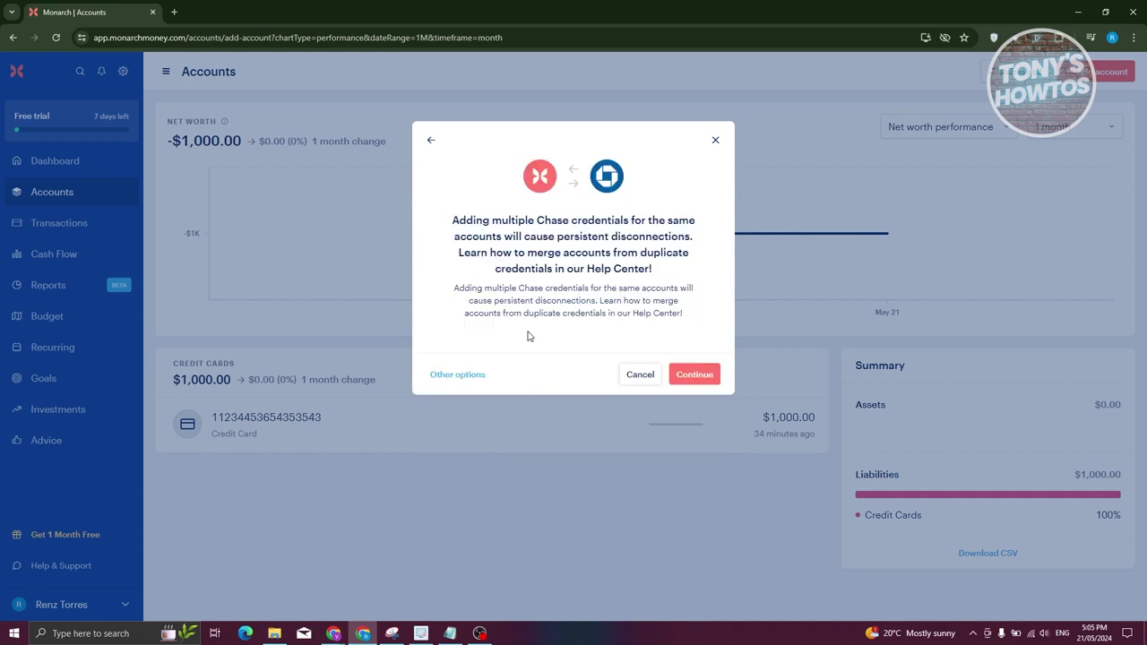
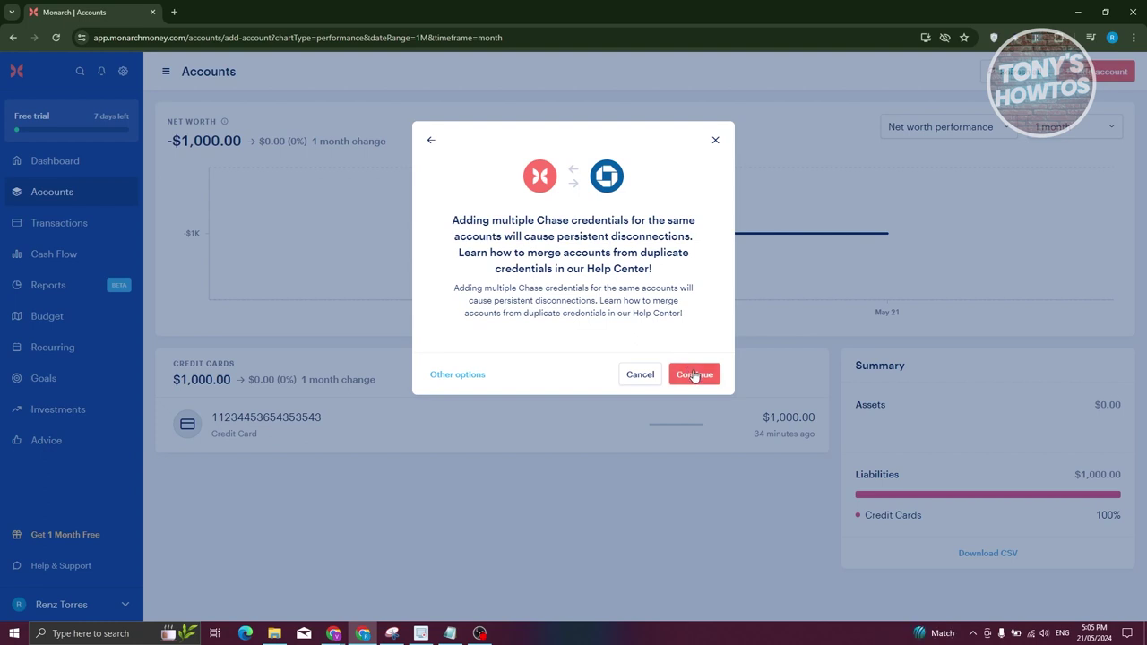
left_click(695, 375)
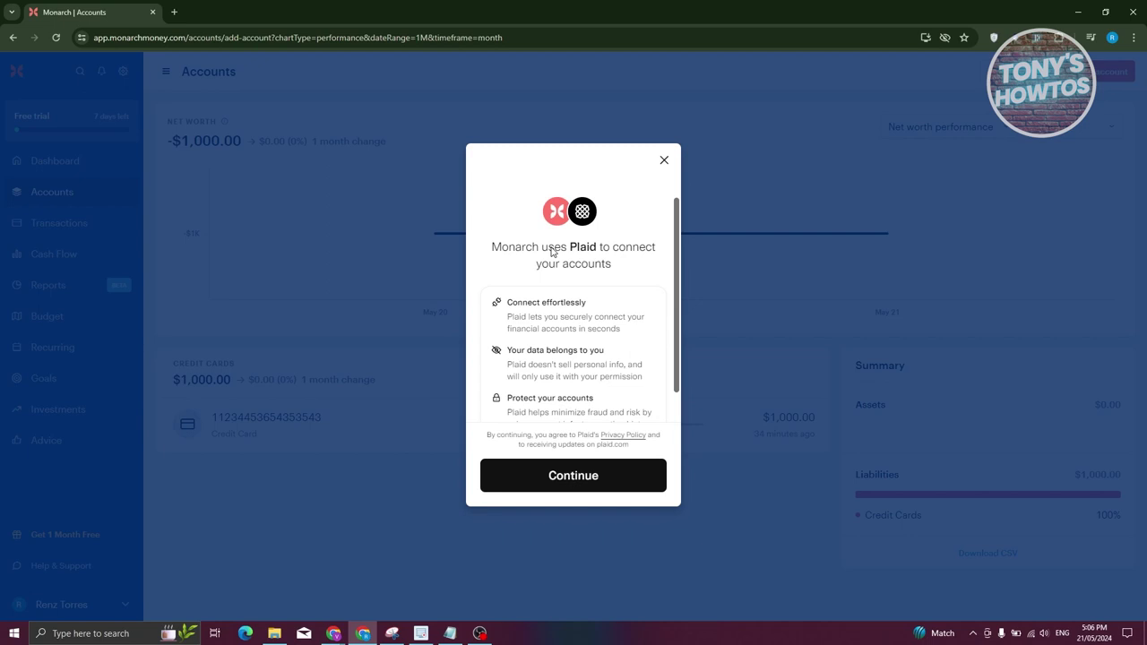
left_click(664, 161)
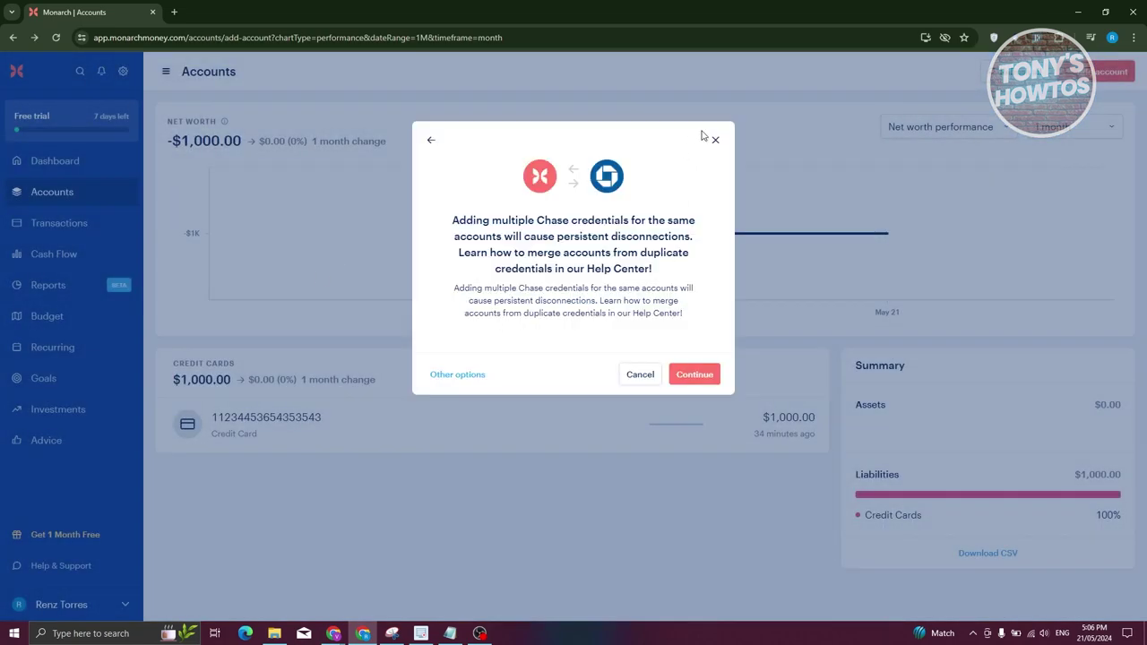
left_click(717, 140)
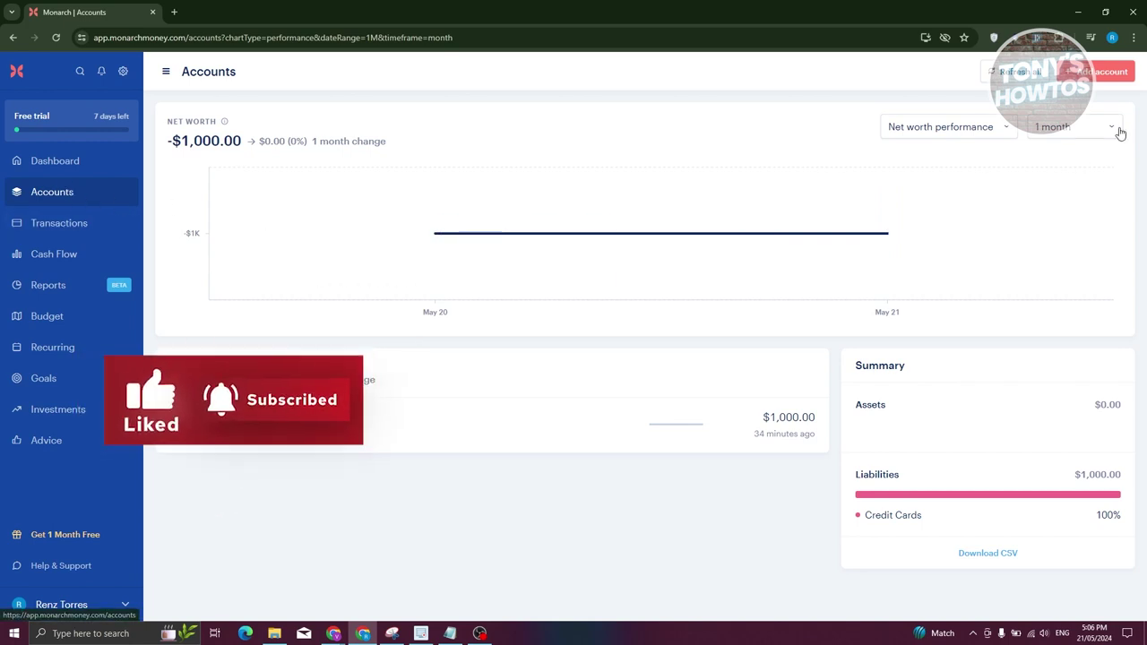
Step: Begin adding a manual Cash account and set its type to Savings
left_click(1104, 74)
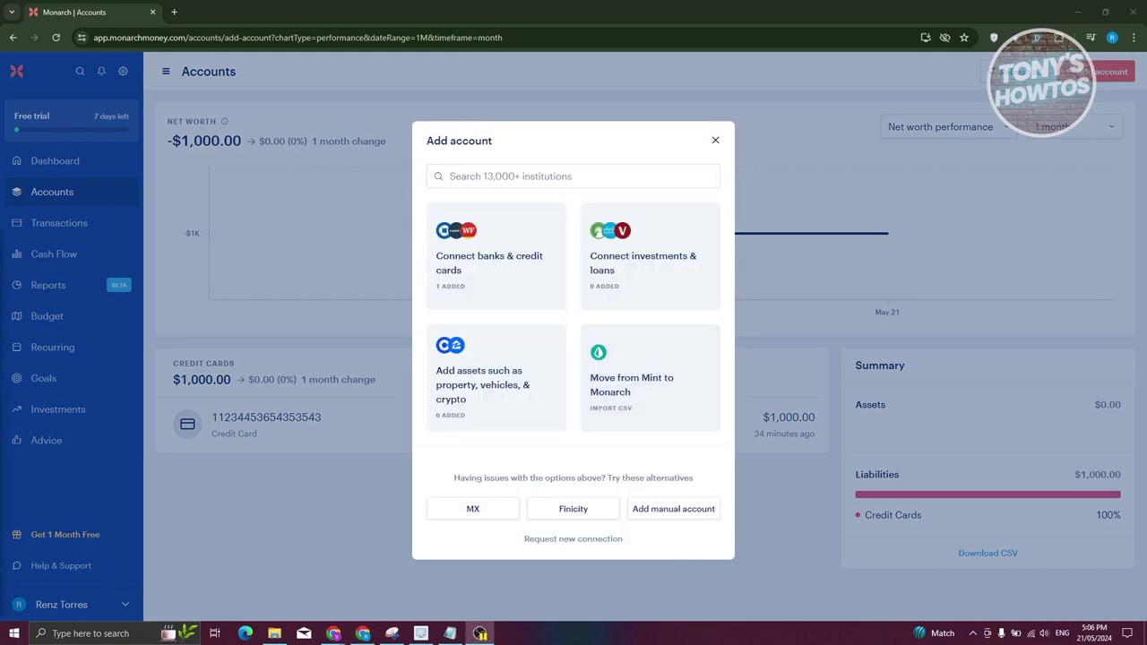
left_click(667, 520)
left_click(667, 509)
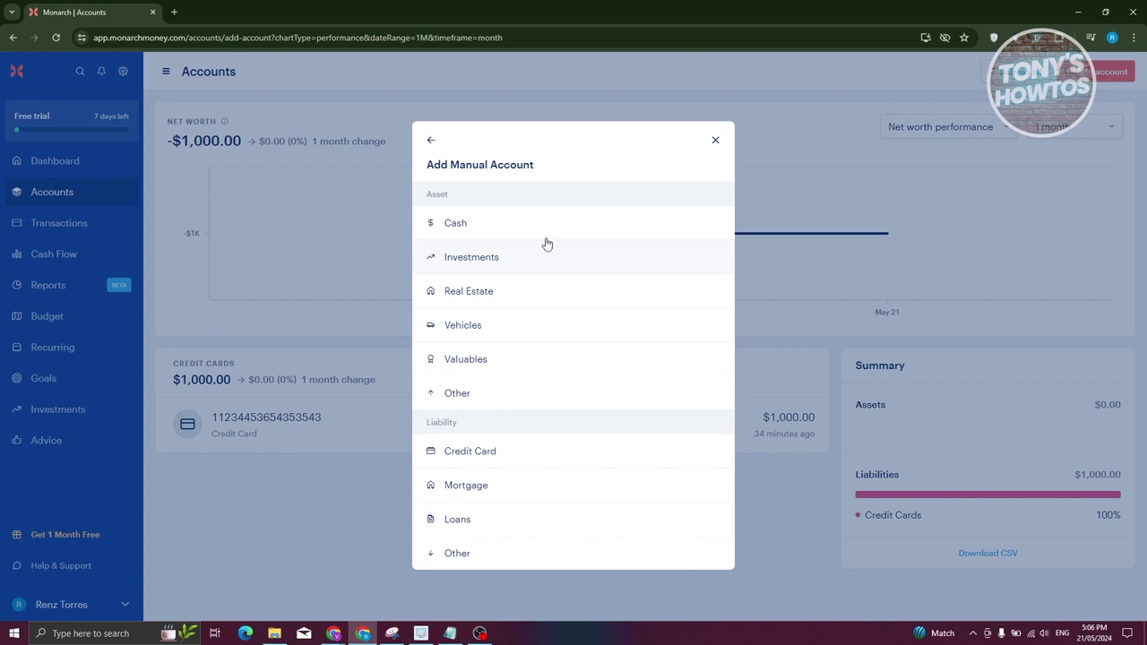
left_click(540, 235)
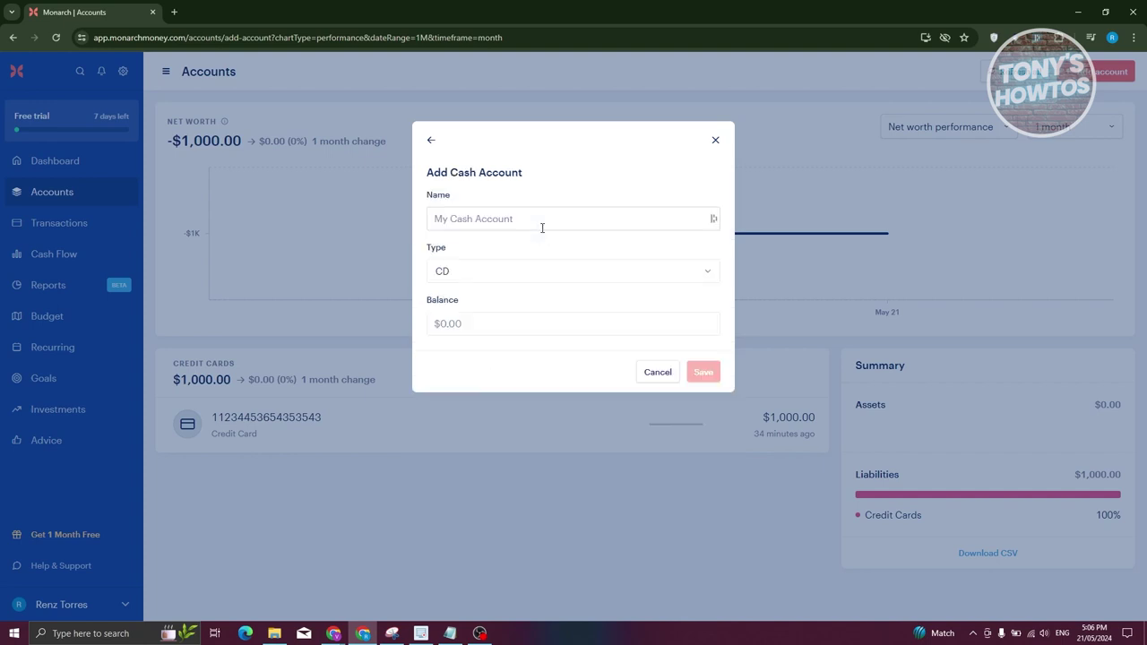
left_click(522, 270)
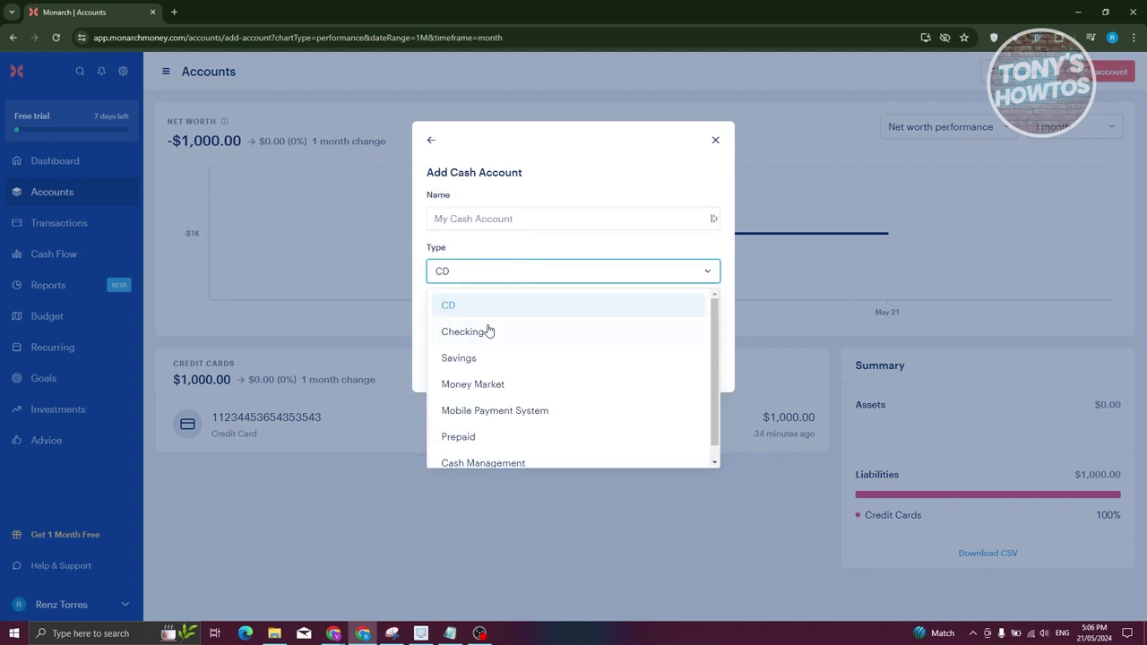
scroll(496, 363, "down", 1)
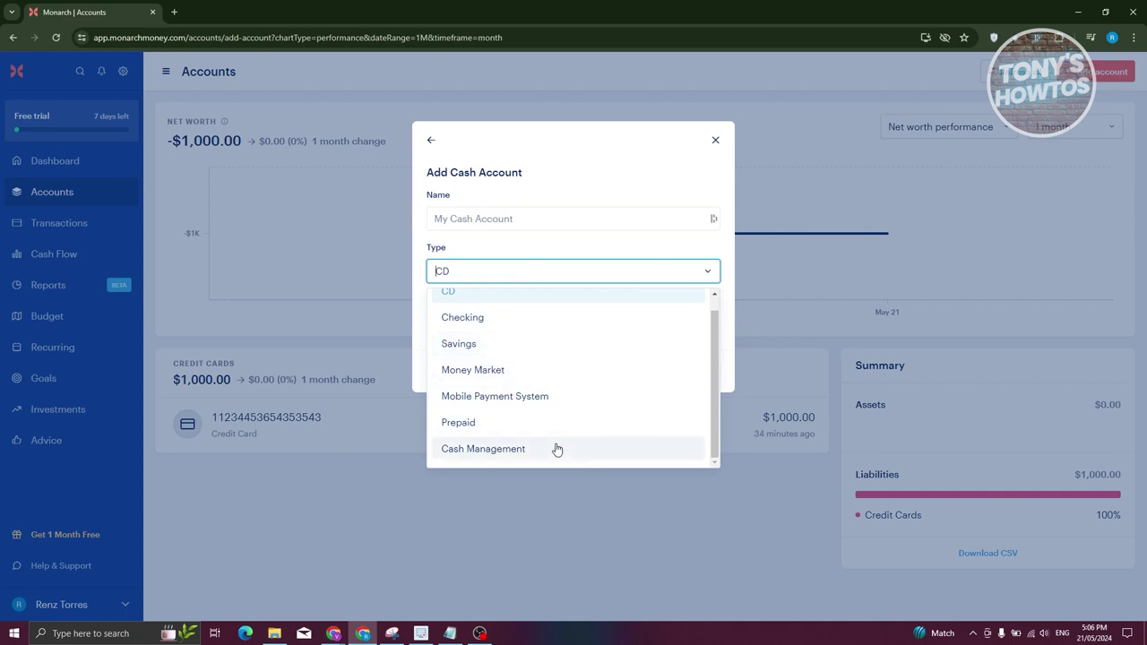
scroll(561, 447, "up", 1)
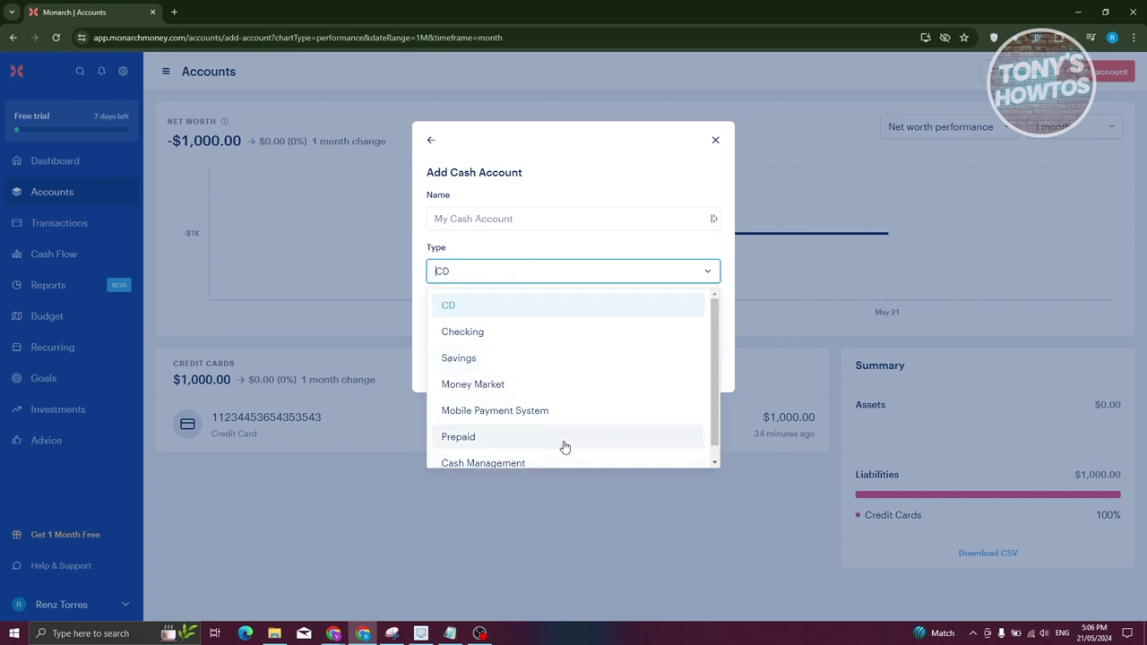
left_click(535, 357)
Step: Give the cash account a balance of $500 and the name SAVINGS ACCOUNT, and save it
left_click(507, 321)
type("500")
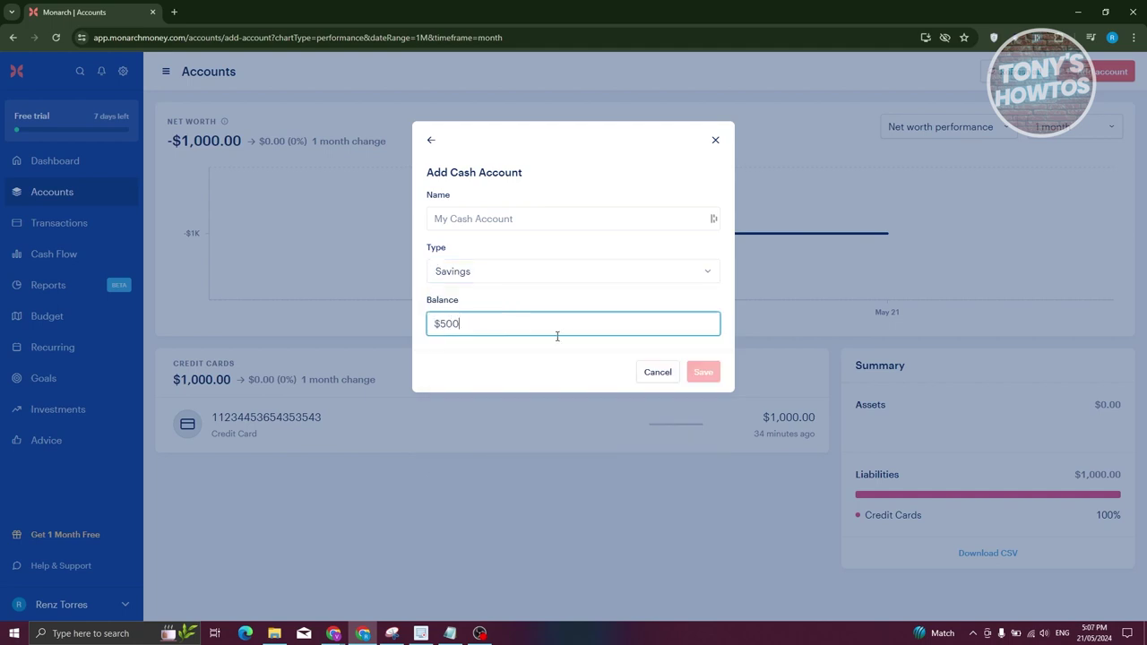
left_click(557, 244)
left_click(581, 216)
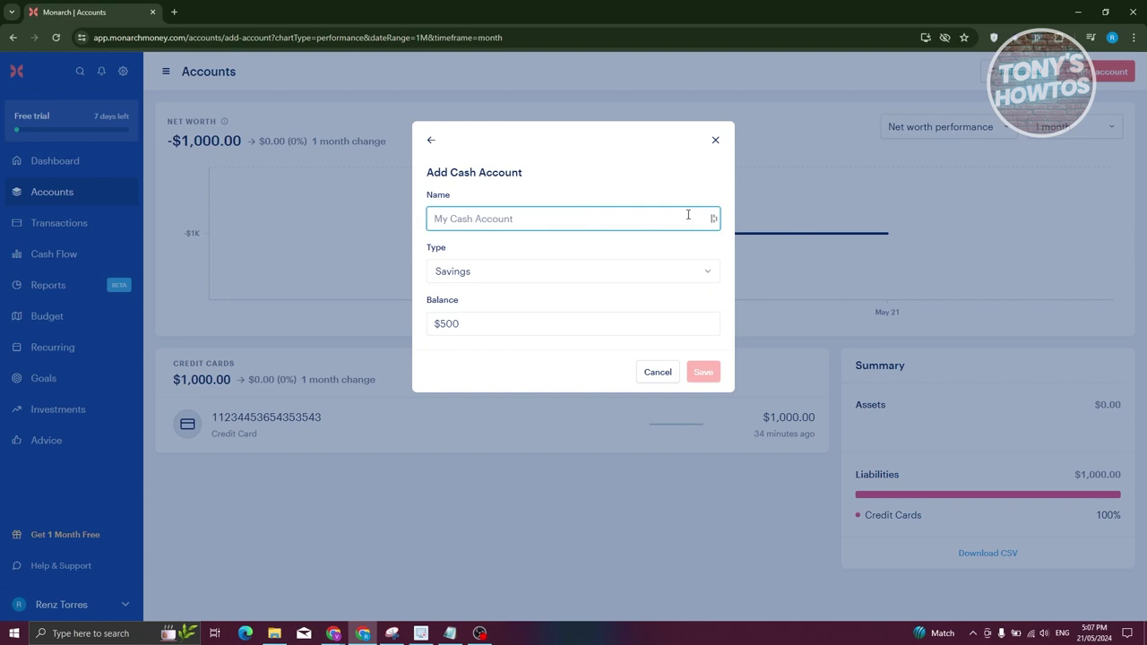
type("SAVINGS ACCOUNT")
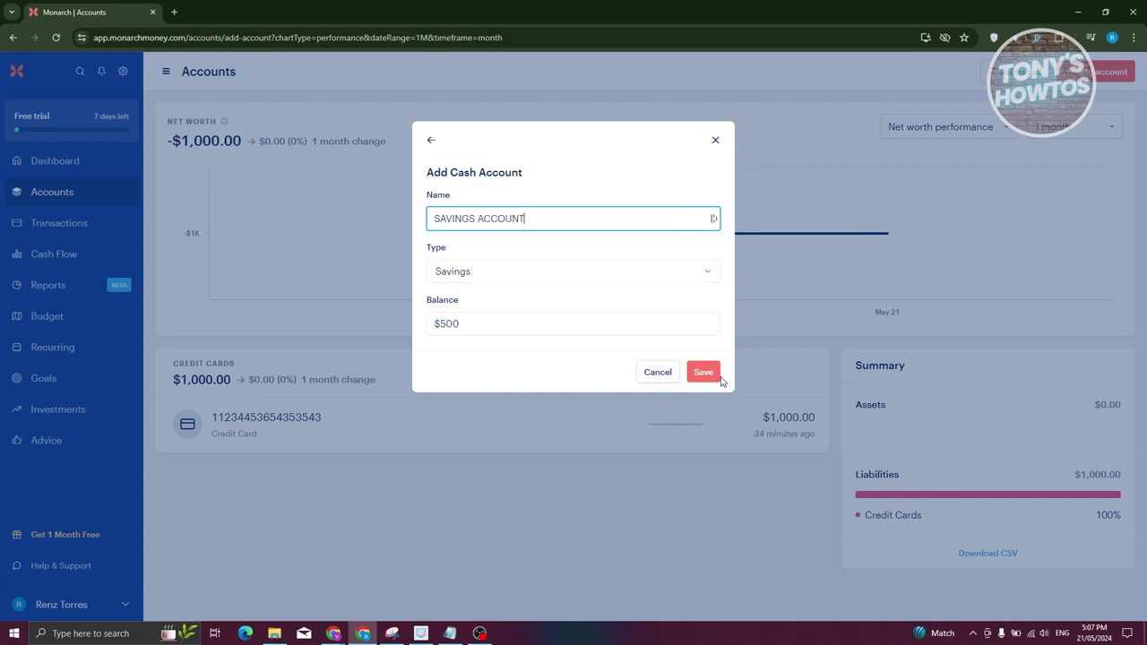
left_click(720, 377)
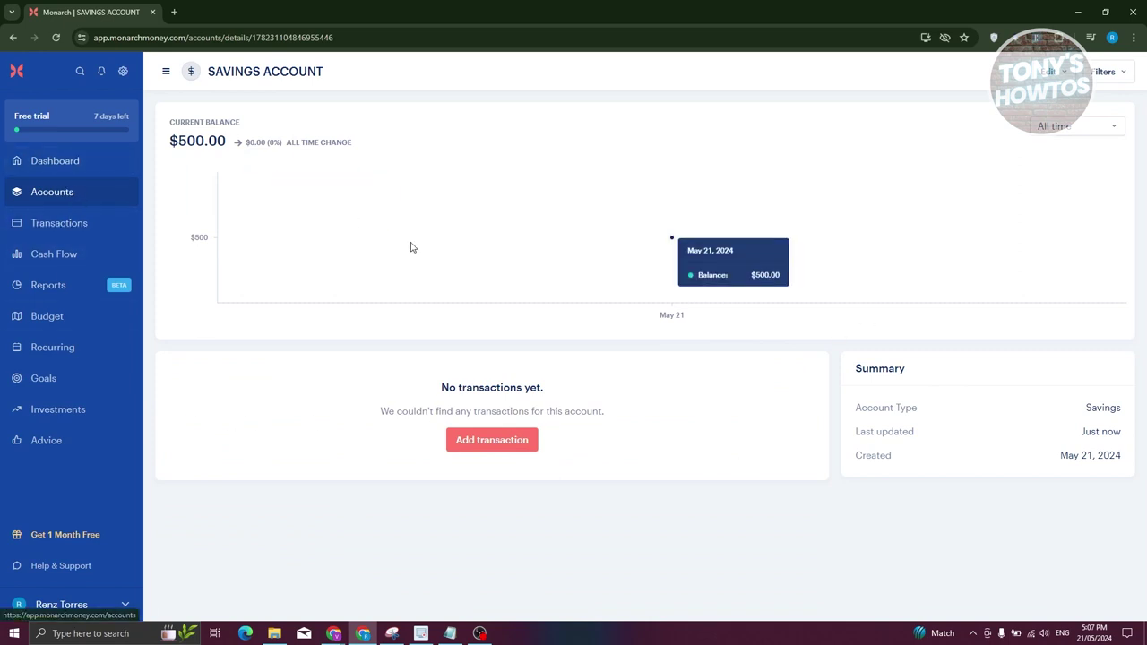
Step: Check the accounts overview and the credit card account's balance and transaction details, ending on the overview
left_click(59, 192)
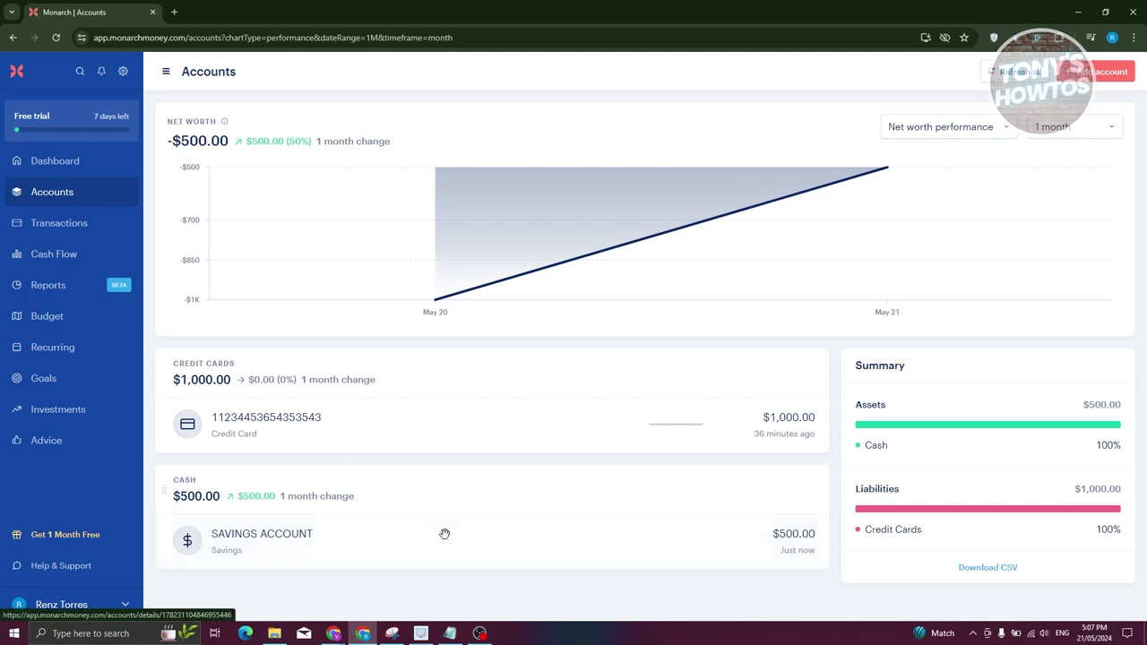
left_click(363, 438)
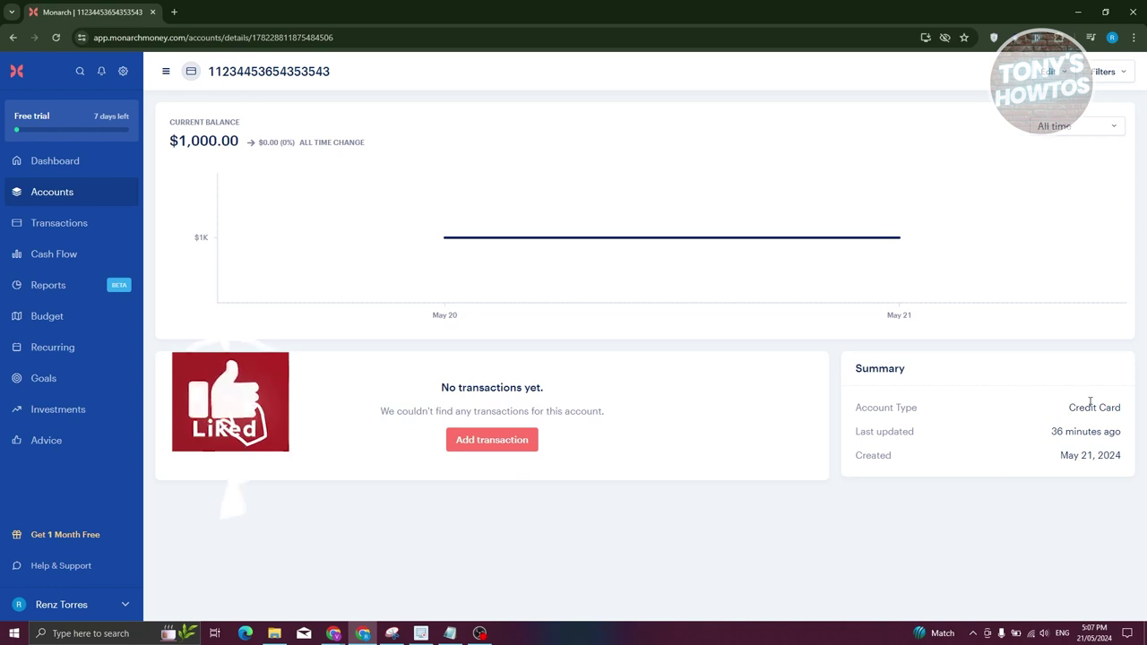
left_click(77, 193)
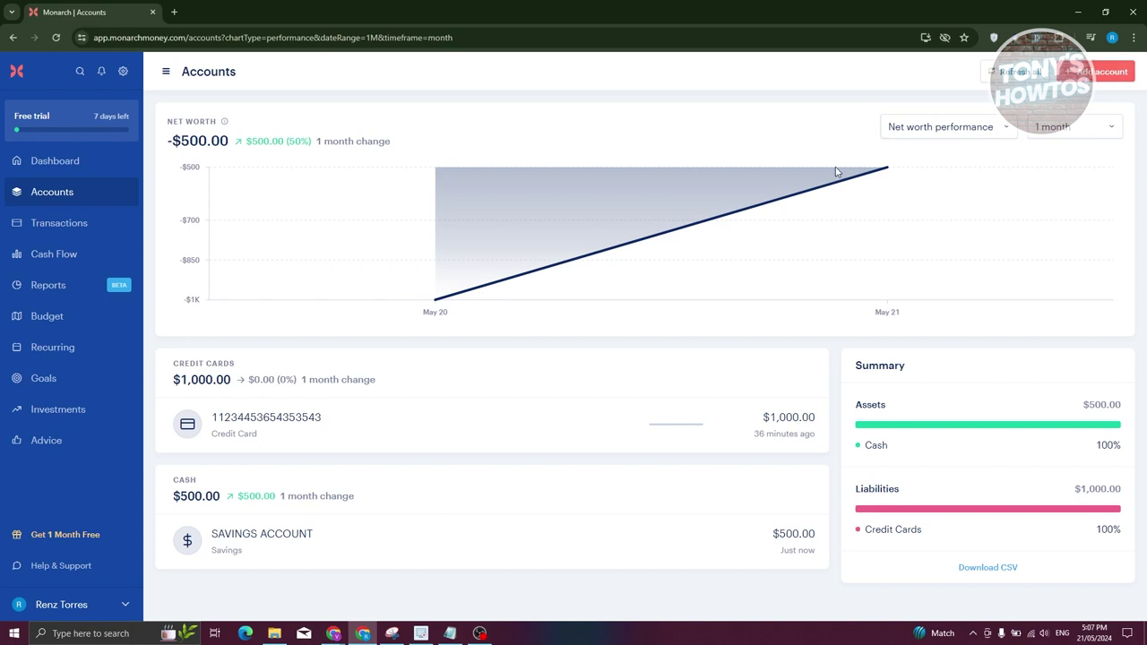
left_click(369, 446)
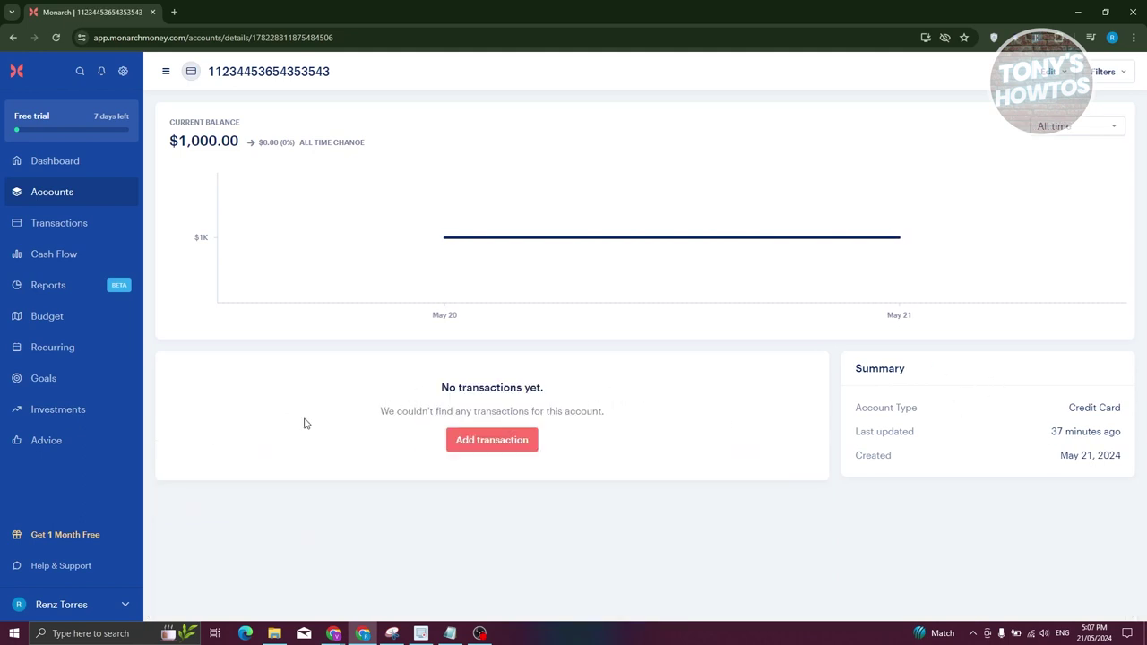
left_click(57, 200)
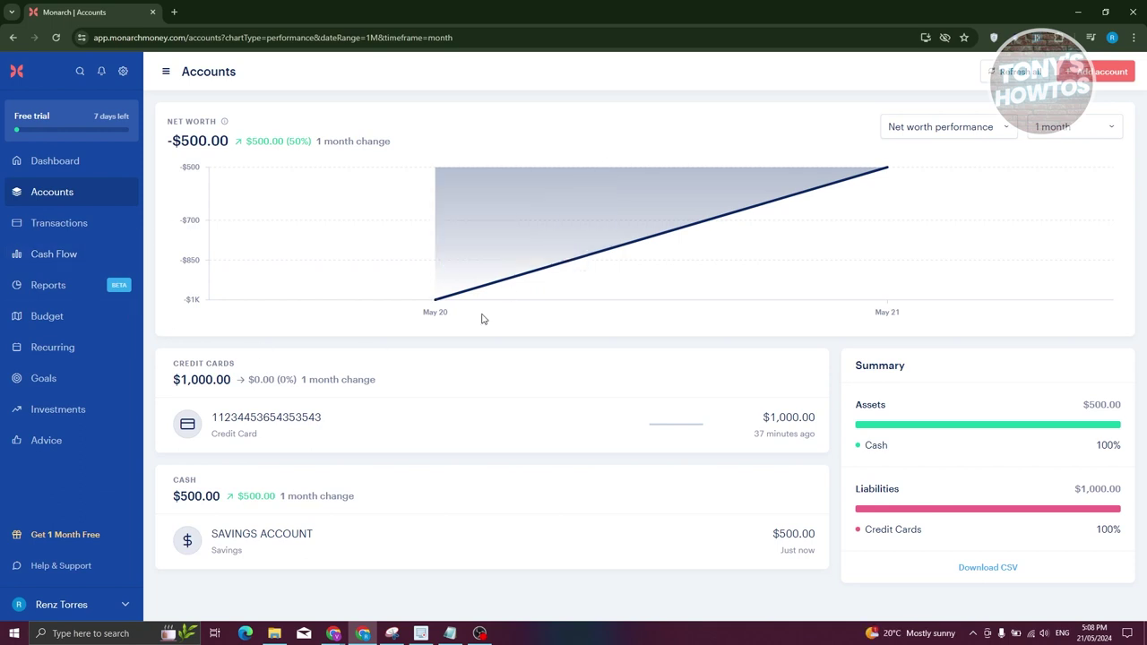
Step: Begin adding a manual debit transaction with an amount of $100
left_click(38, 224)
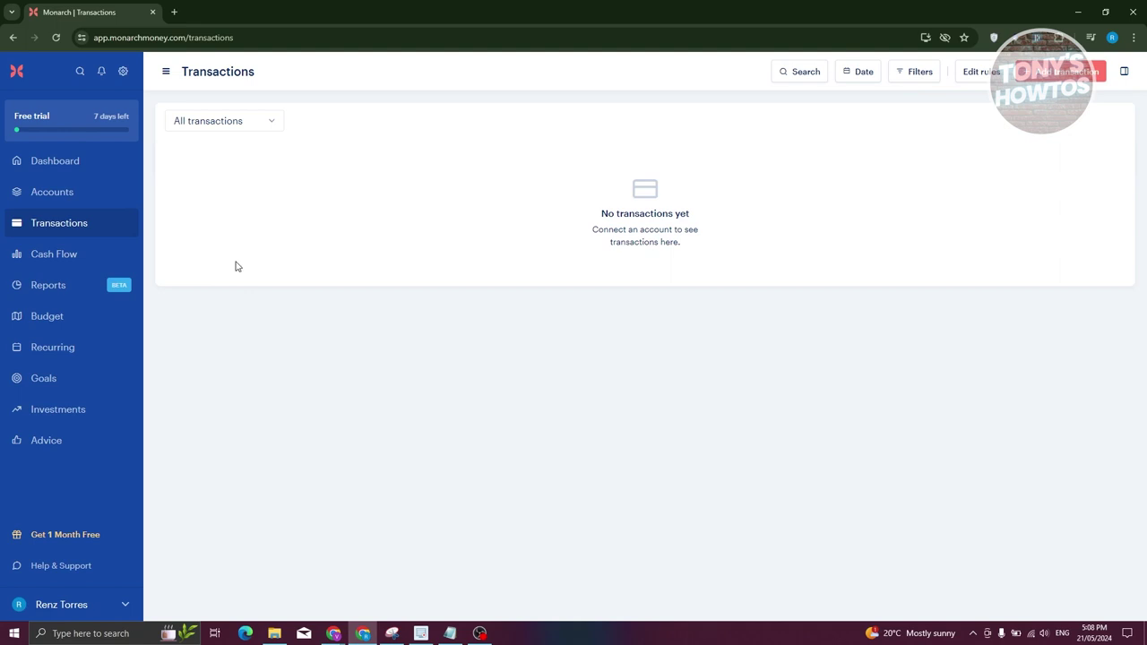
left_click(1064, 72)
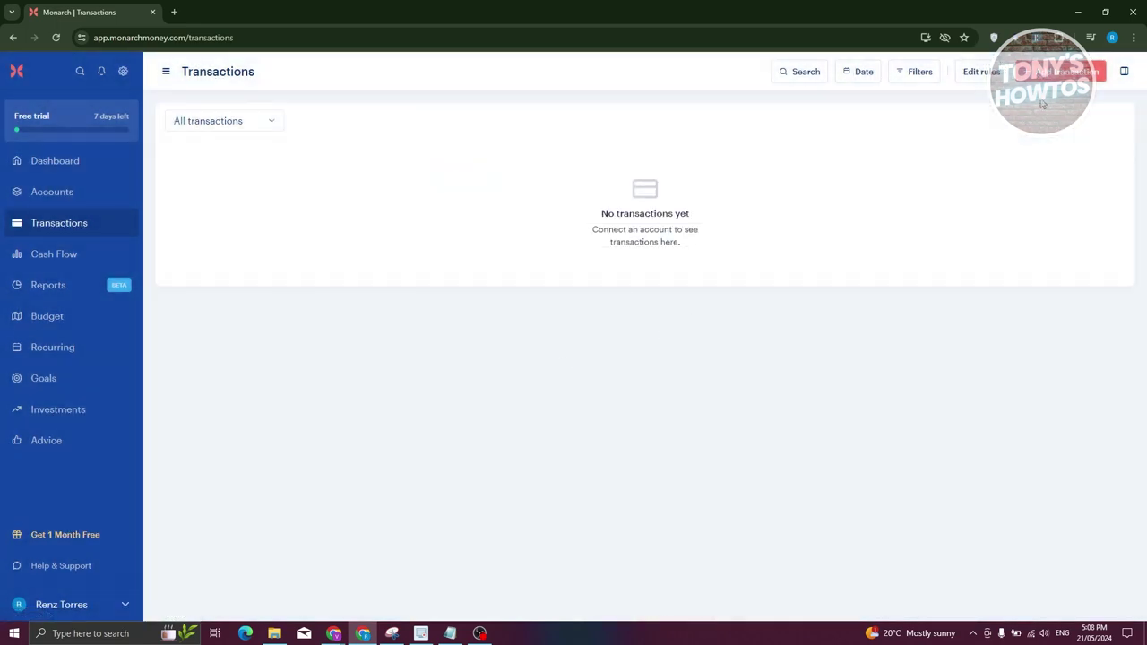
left_click(1064, 72)
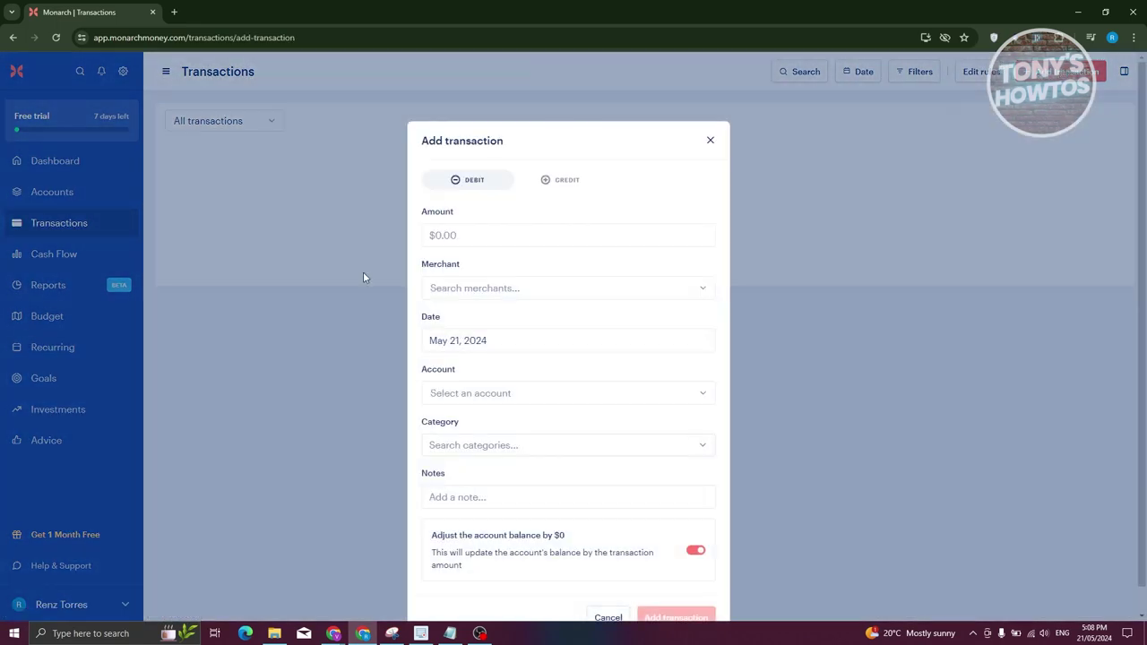
left_click(532, 235)
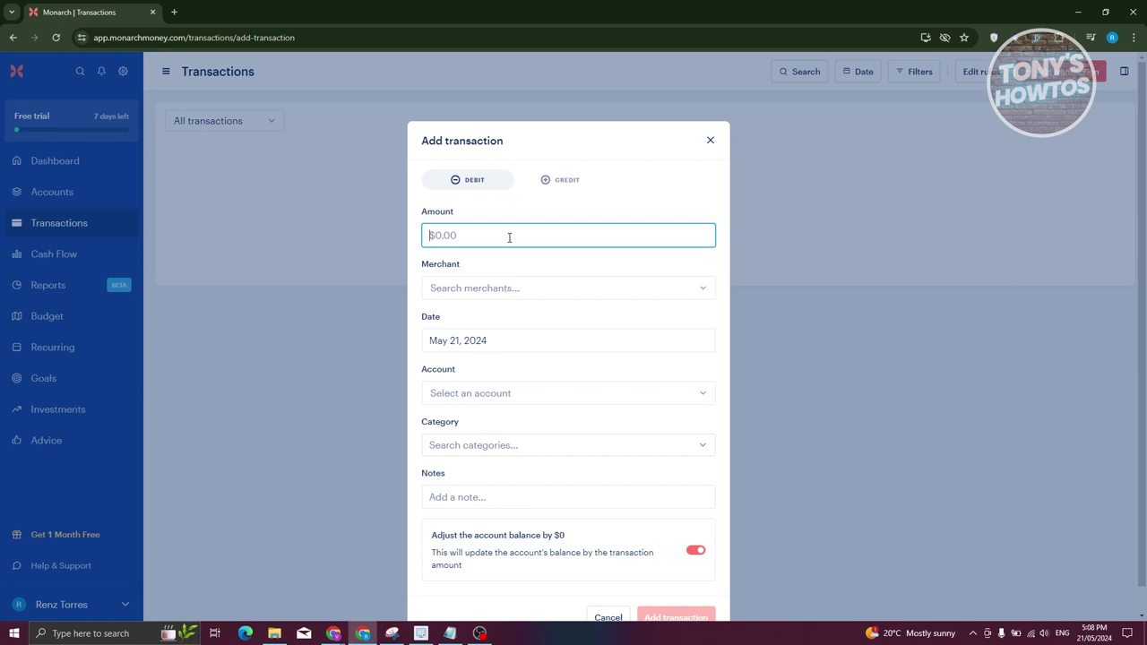
type("100")
Step: Try the new transaction's merchant field, switch it to credit and back to debit, and open its date picker
left_click(547, 289)
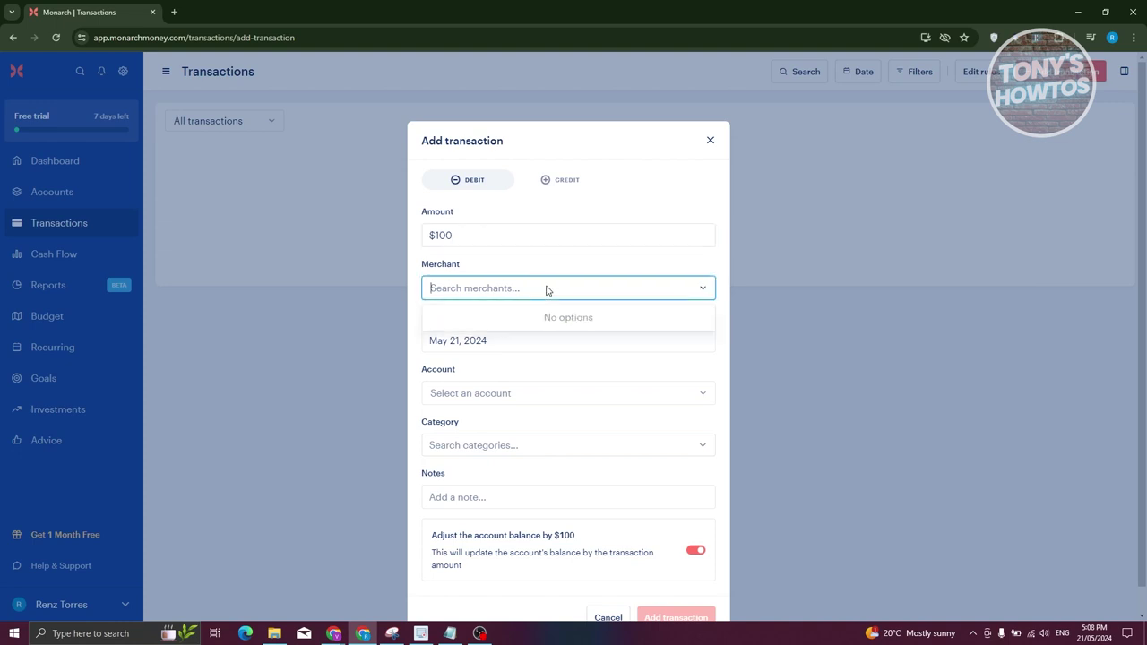
left_click(704, 287)
left_click(566, 184)
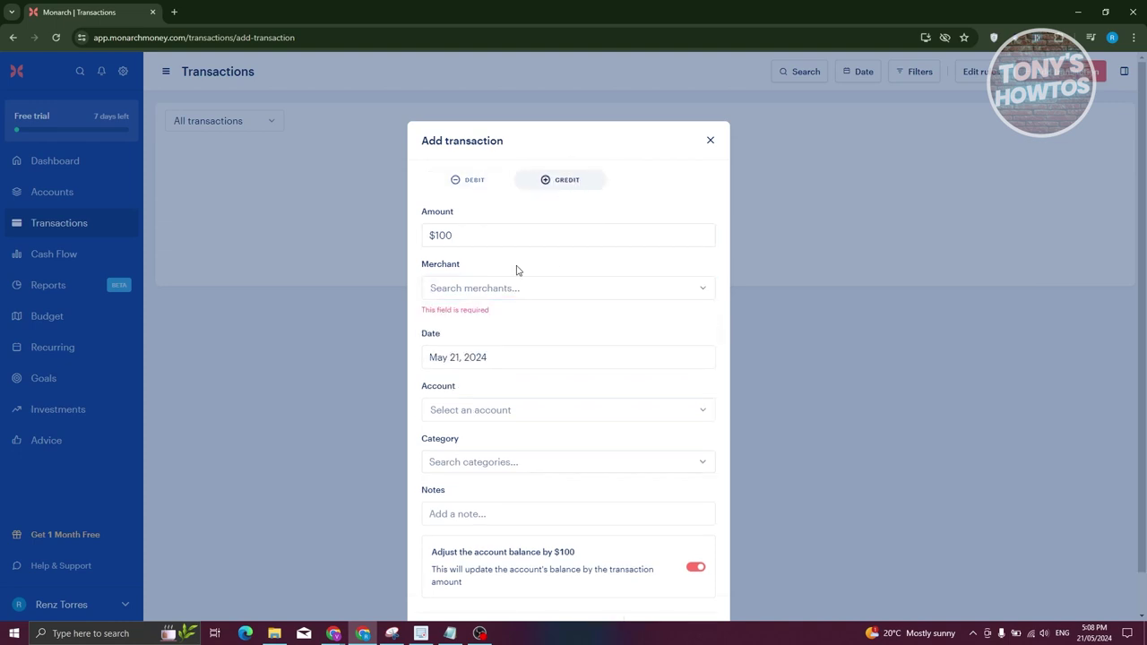
left_click(565, 292)
left_click(518, 297)
left_click(482, 175)
left_click(511, 359)
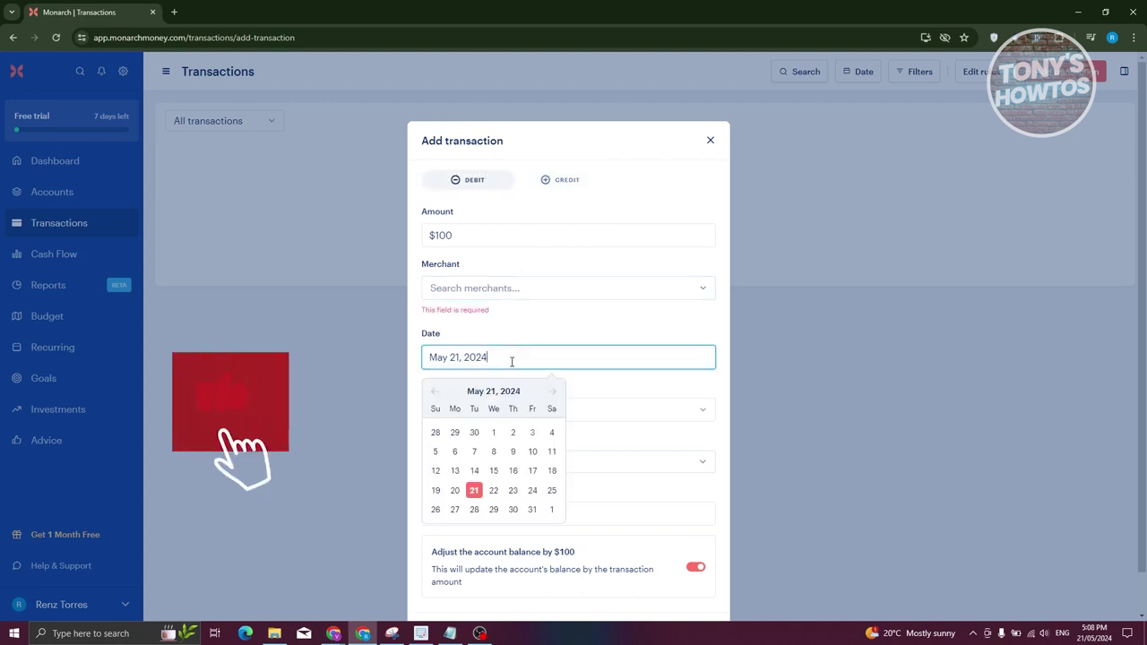
Step: Assign the transaction to SAVINGS ACCOUNT with the Gifts category, check the remaining fields, and close the form without saving
left_click(618, 409)
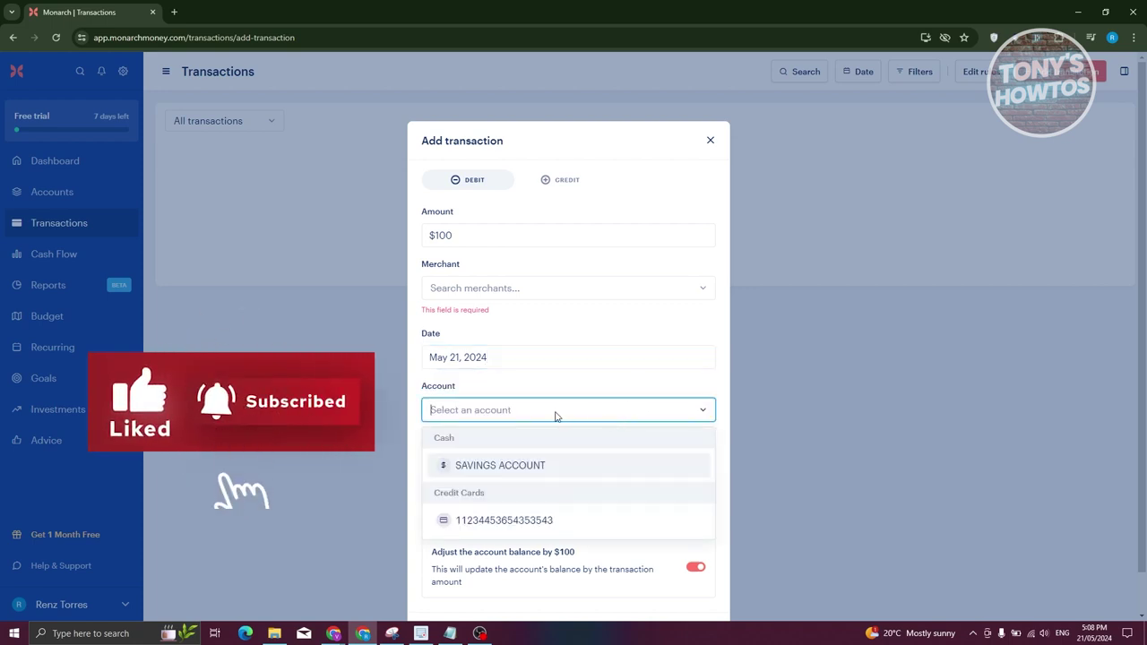
left_click(540, 467)
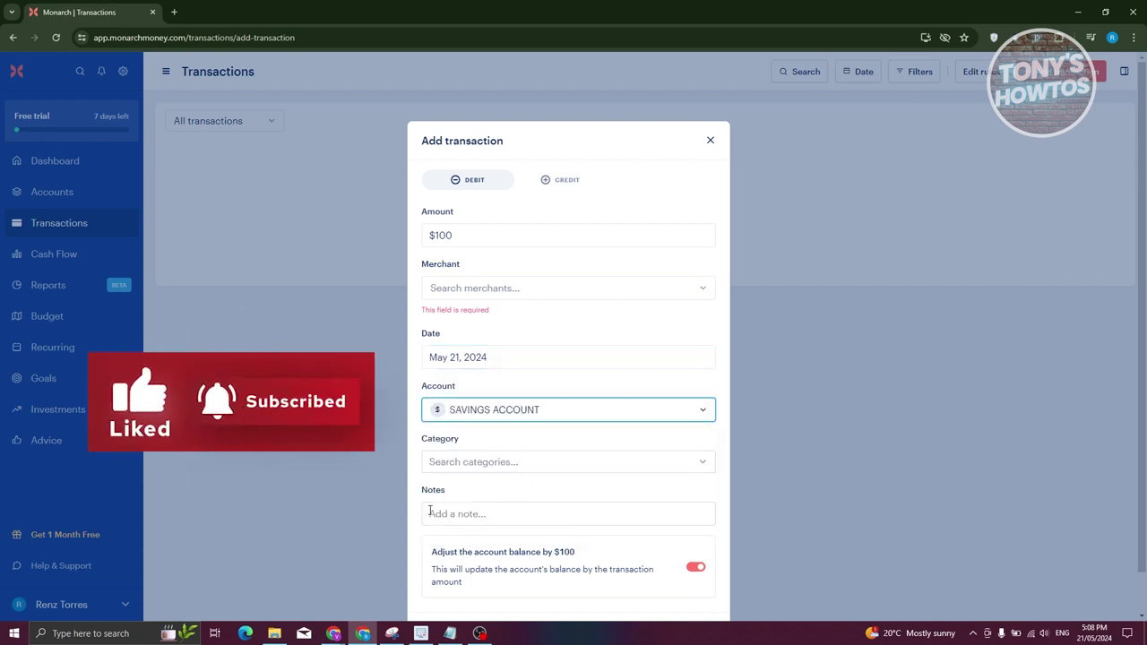
scroll(576, 430, "down", 1)
left_click(553, 421)
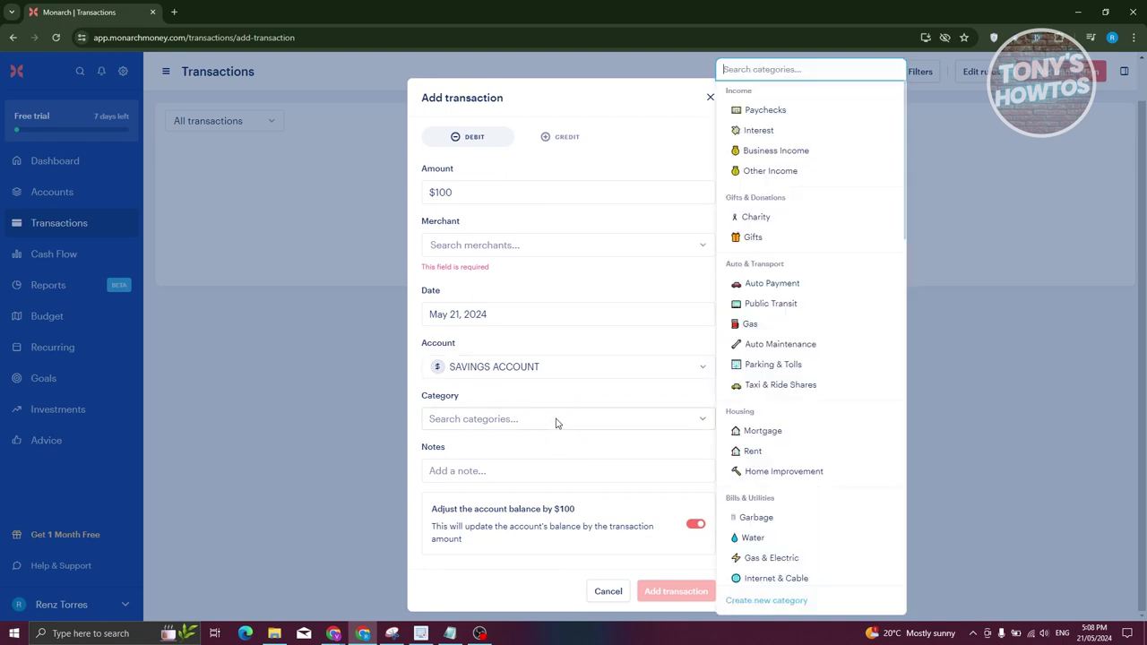
left_click(753, 238)
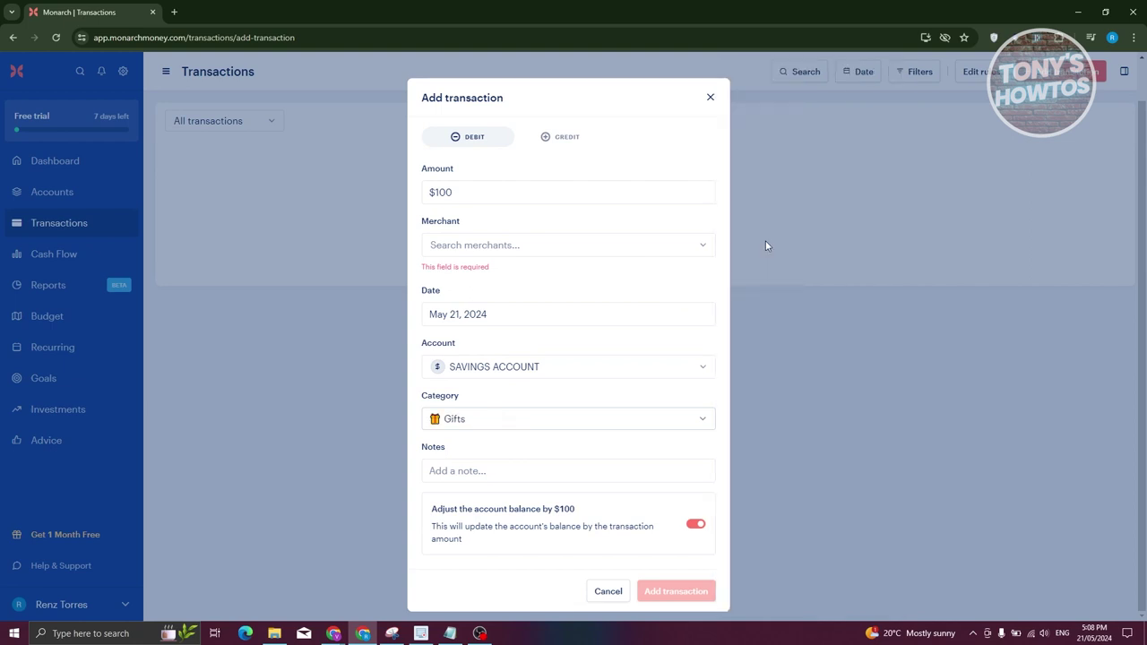
left_click(532, 483)
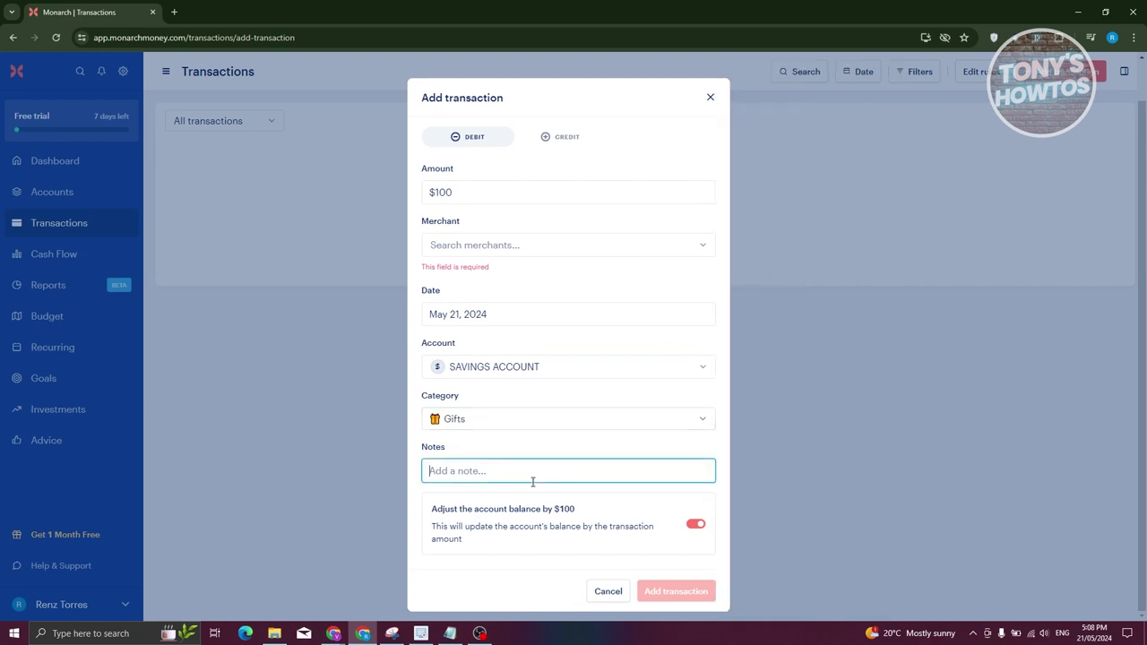
left_click(696, 530)
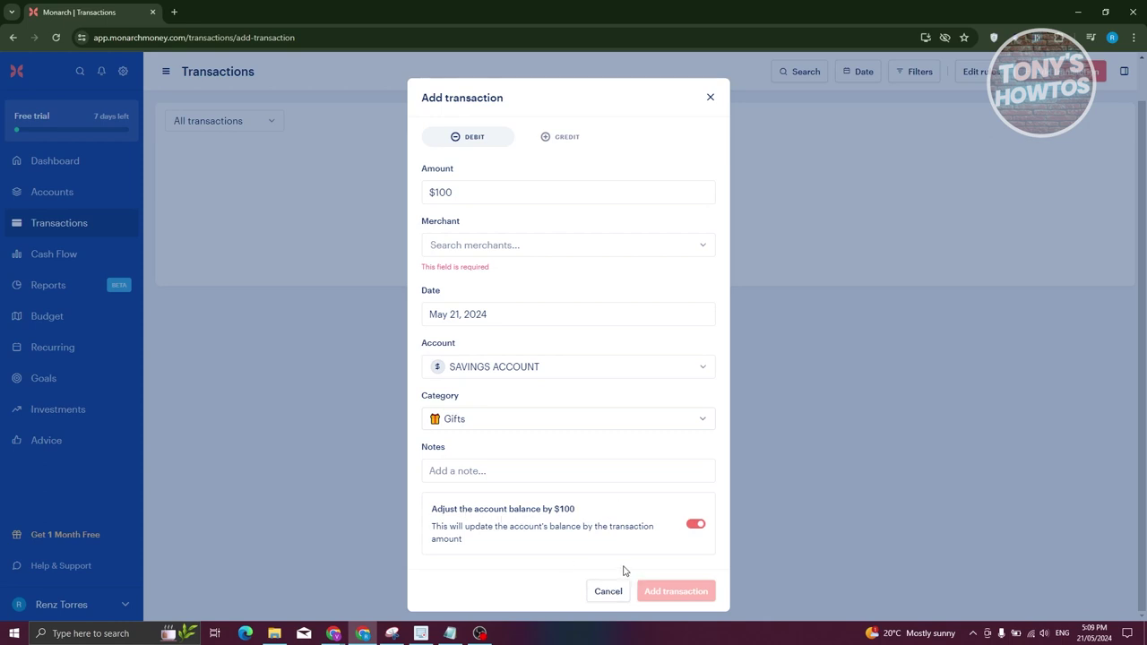
left_click(591, 251)
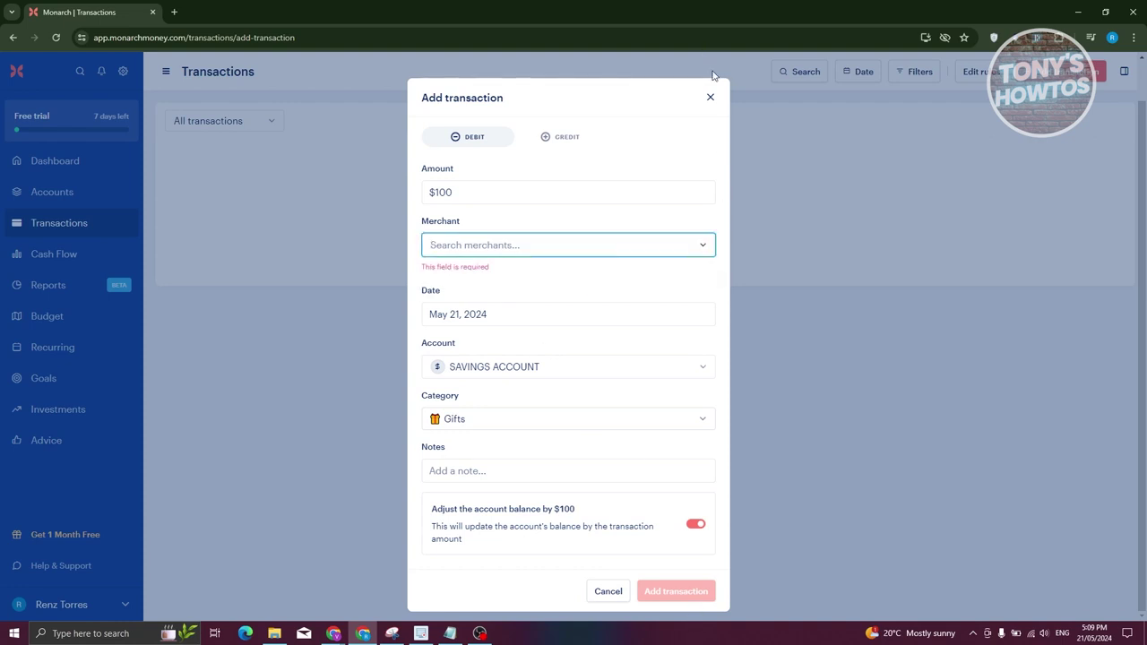
left_click(712, 96)
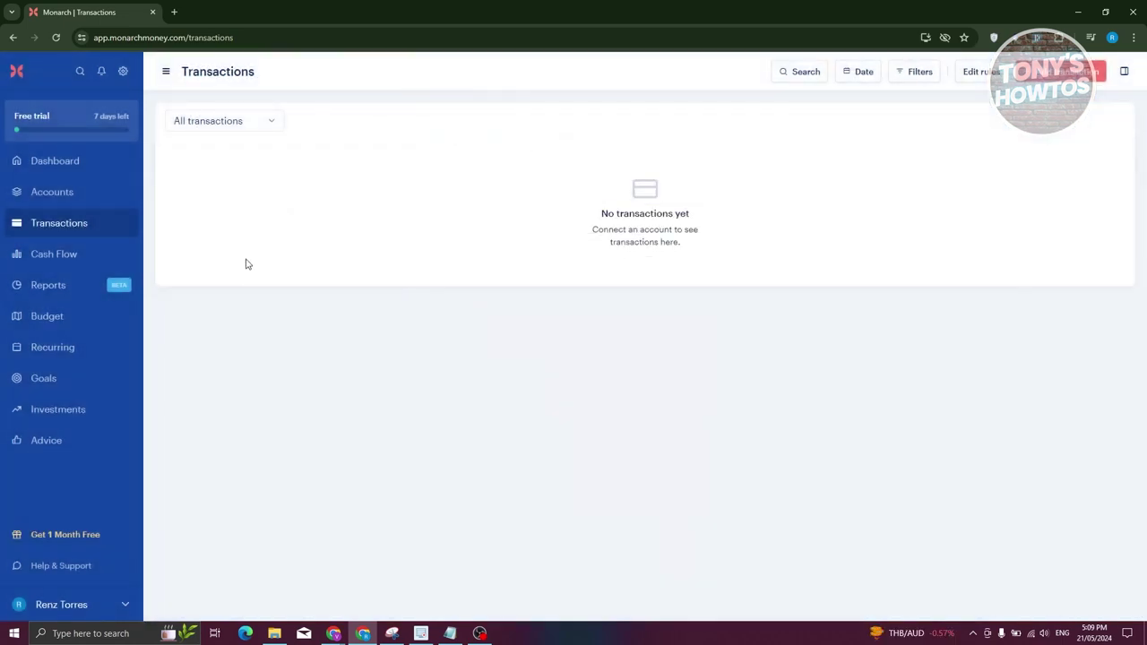
Step: Review the cash flow chart, income and expense sections, and the quarterly and yearly views, ending on the monthly view
left_click(60, 260)
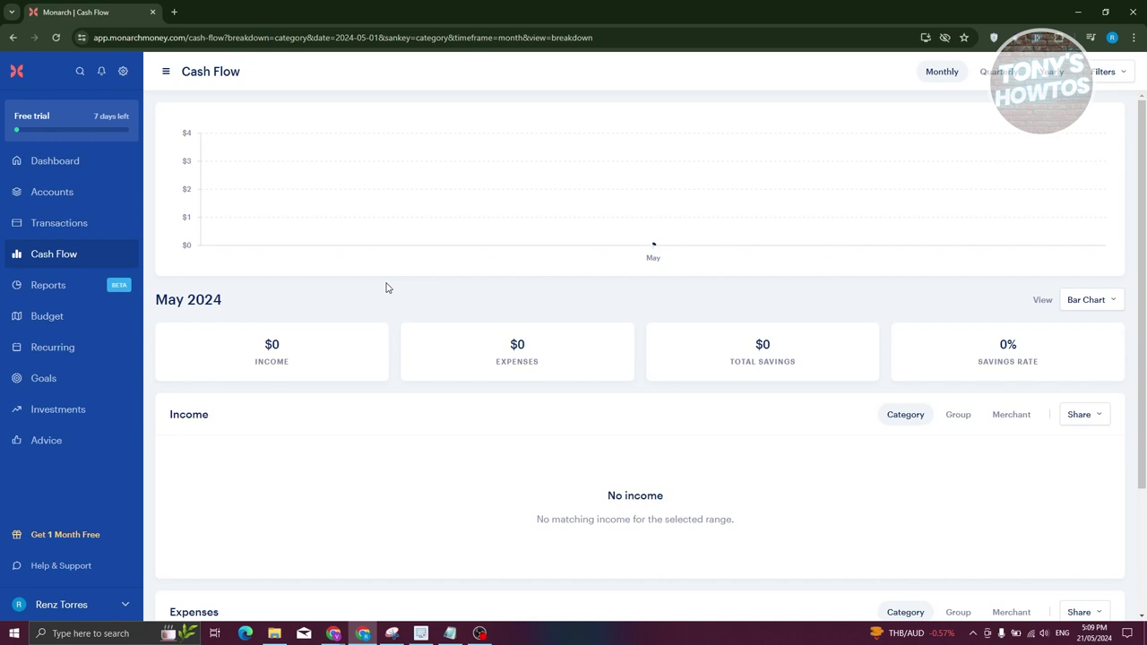
mouse_move(440, 210)
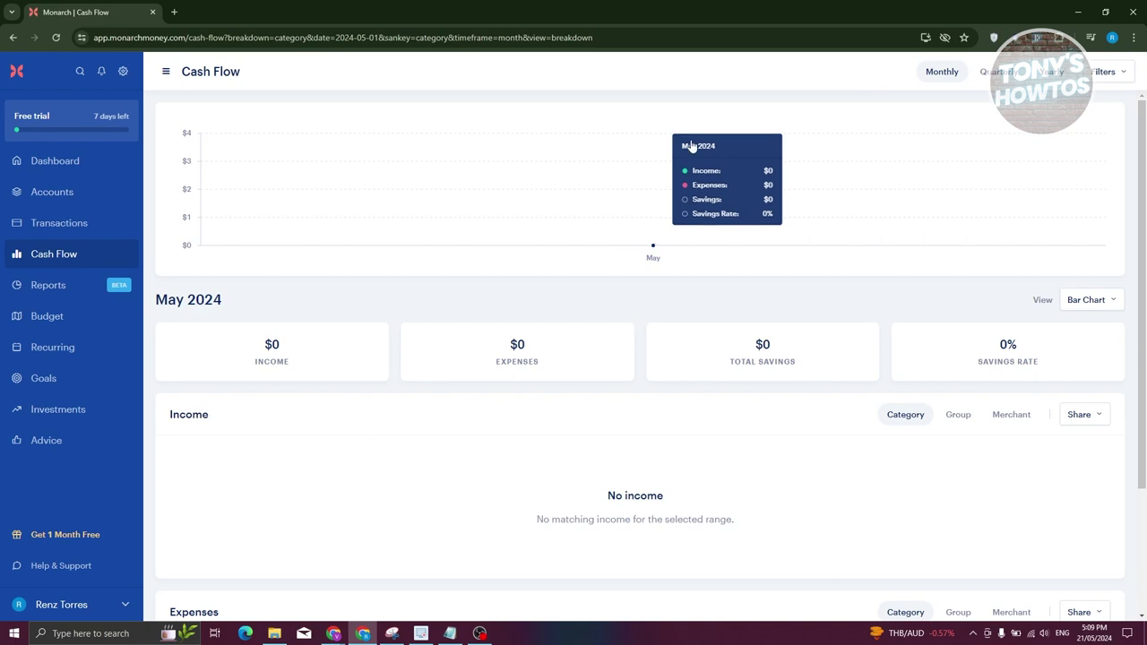
scroll(477, 234, "down", 1)
scroll(477, 235, "down", 1)
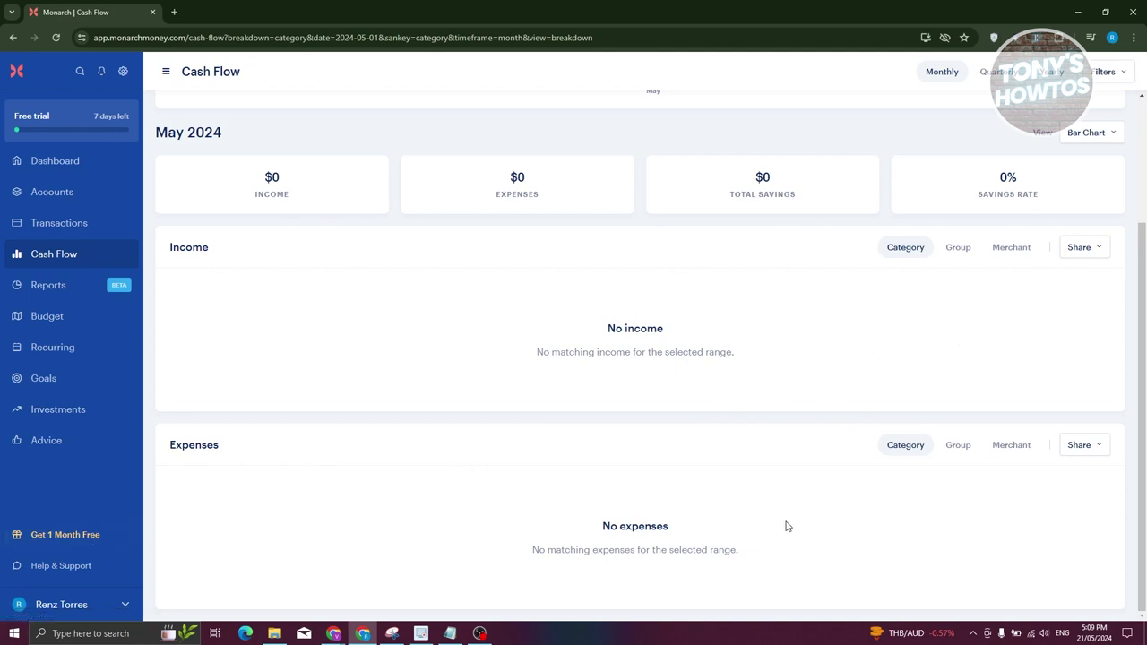
scroll(977, 170, "up", 3)
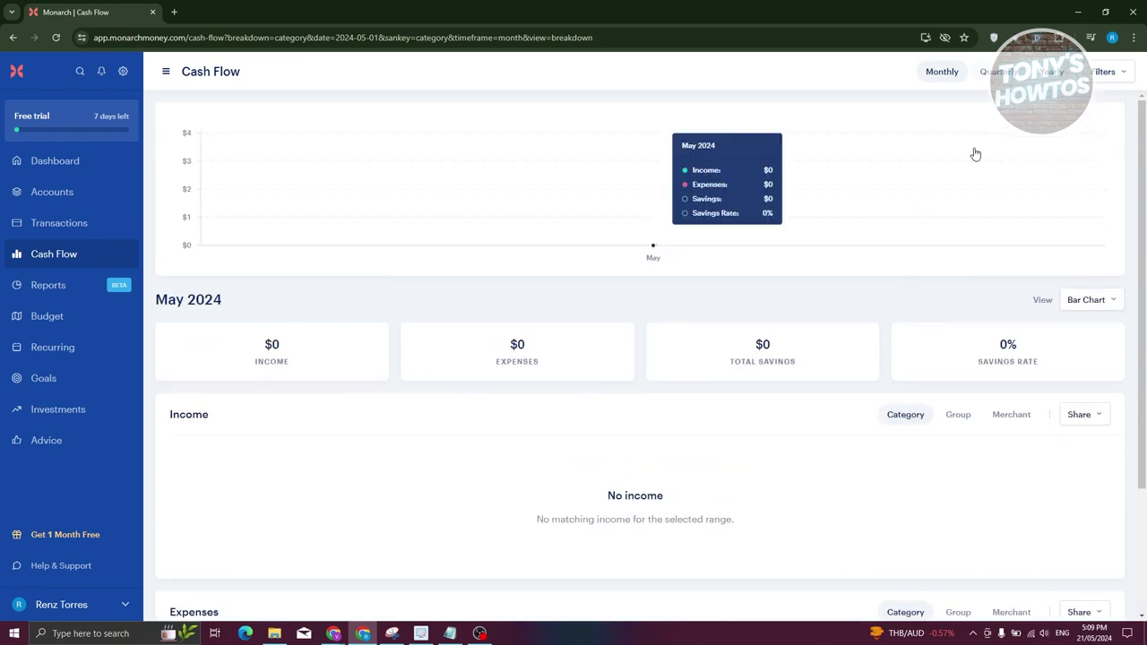
left_click(1015, 78)
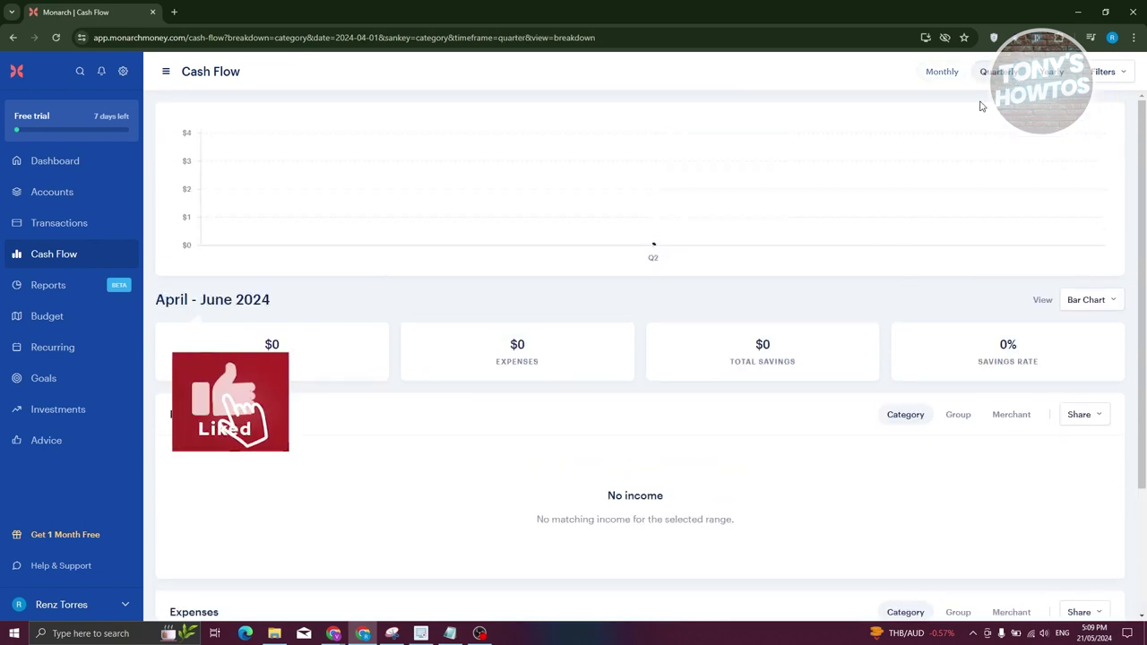
left_click(1053, 74)
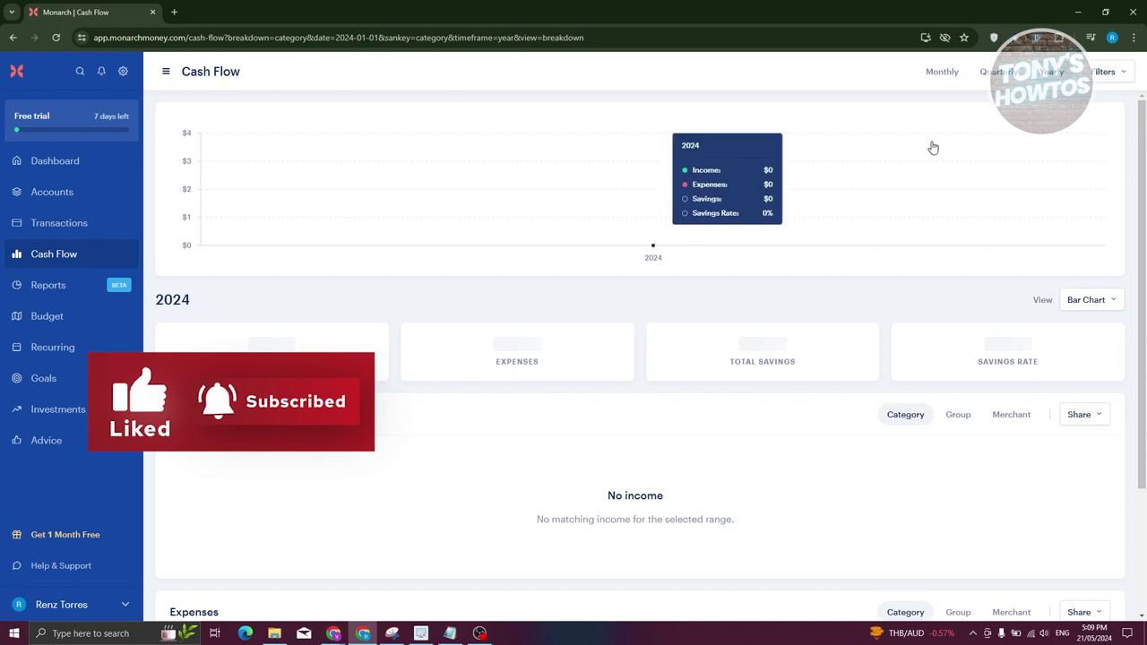
left_click(940, 74)
Step: Examine the reports' date range options and the spending, income and Sankey reports, ending on the cash flow report
left_click(50, 289)
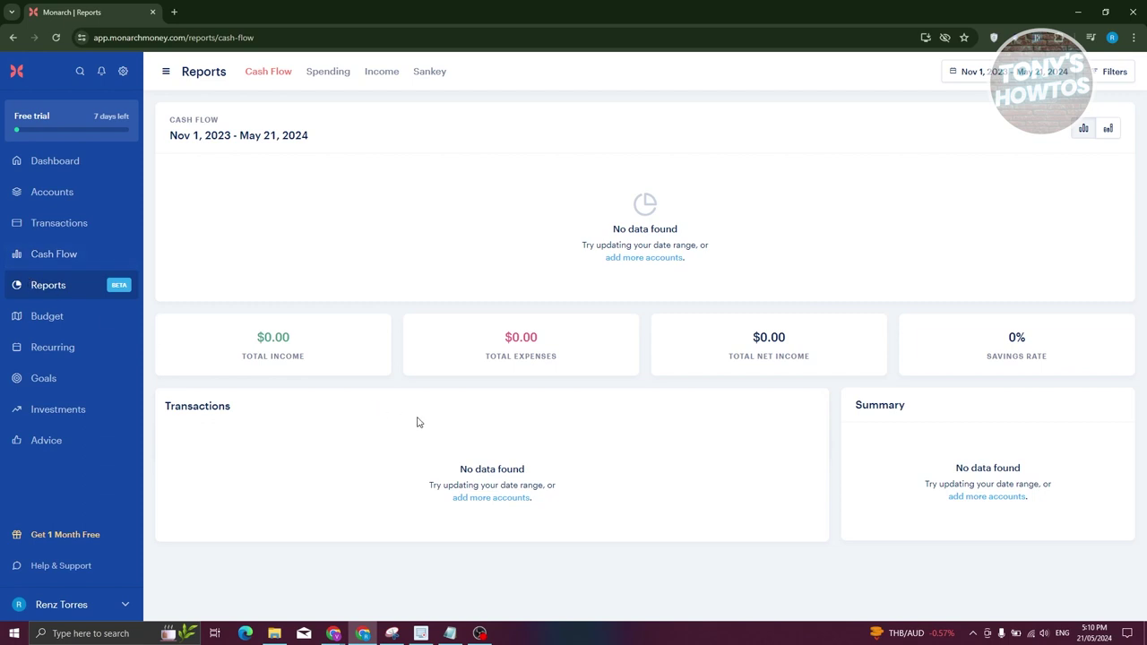
left_click(1001, 81)
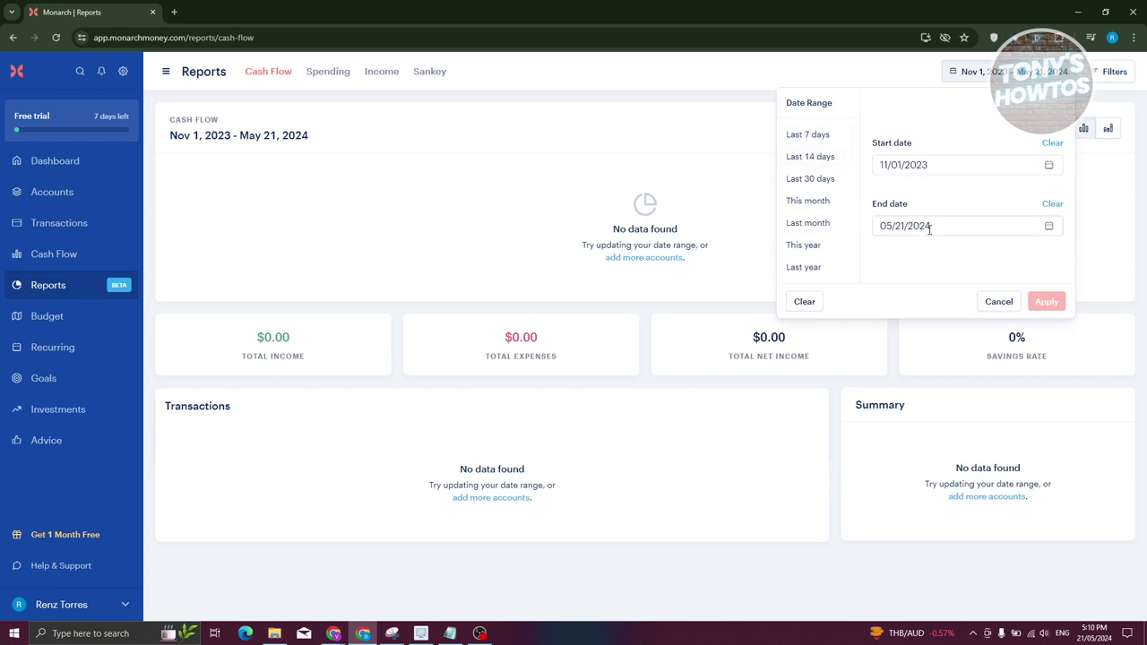
left_click(460, 101)
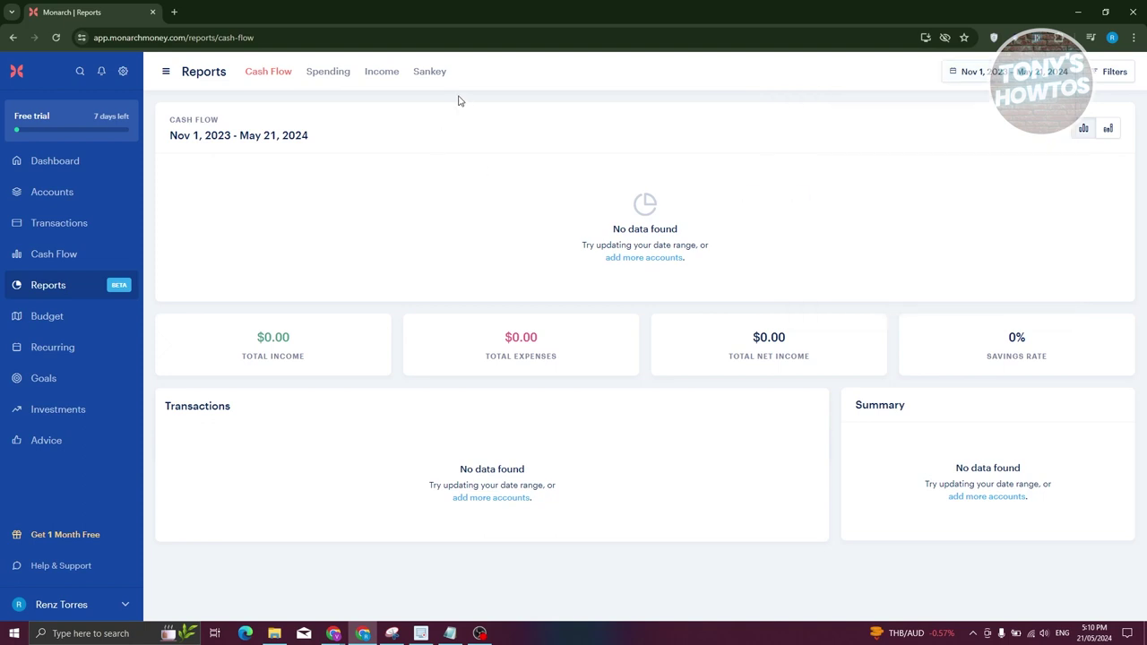
left_click(315, 72)
left_click(394, 74)
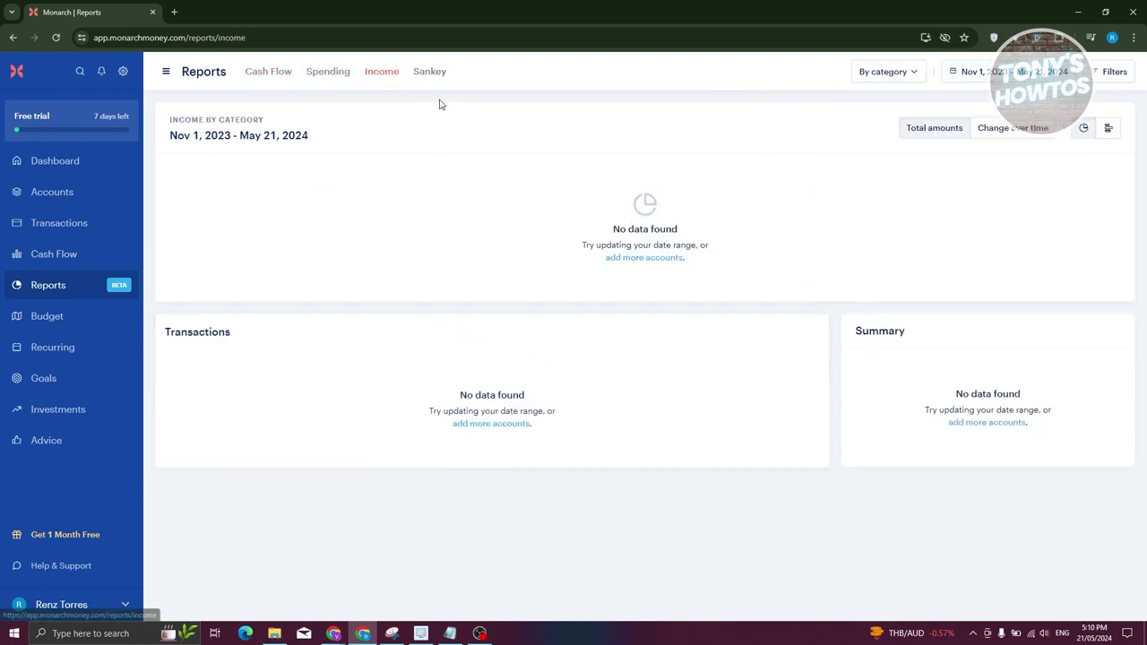
left_click(439, 76)
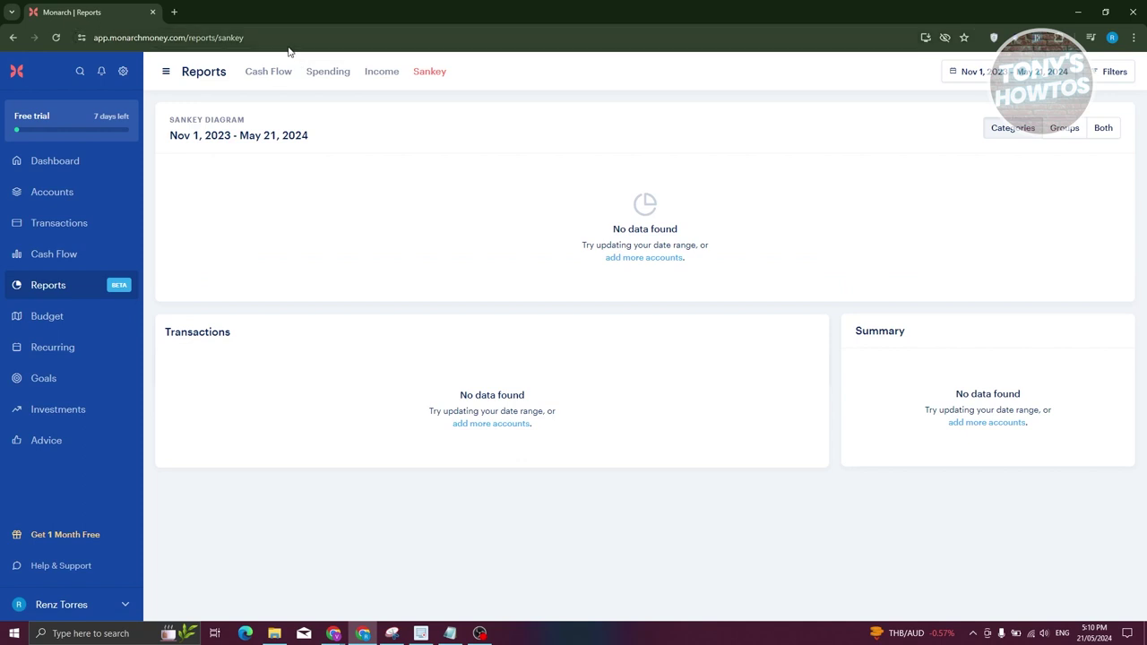
left_click(328, 73)
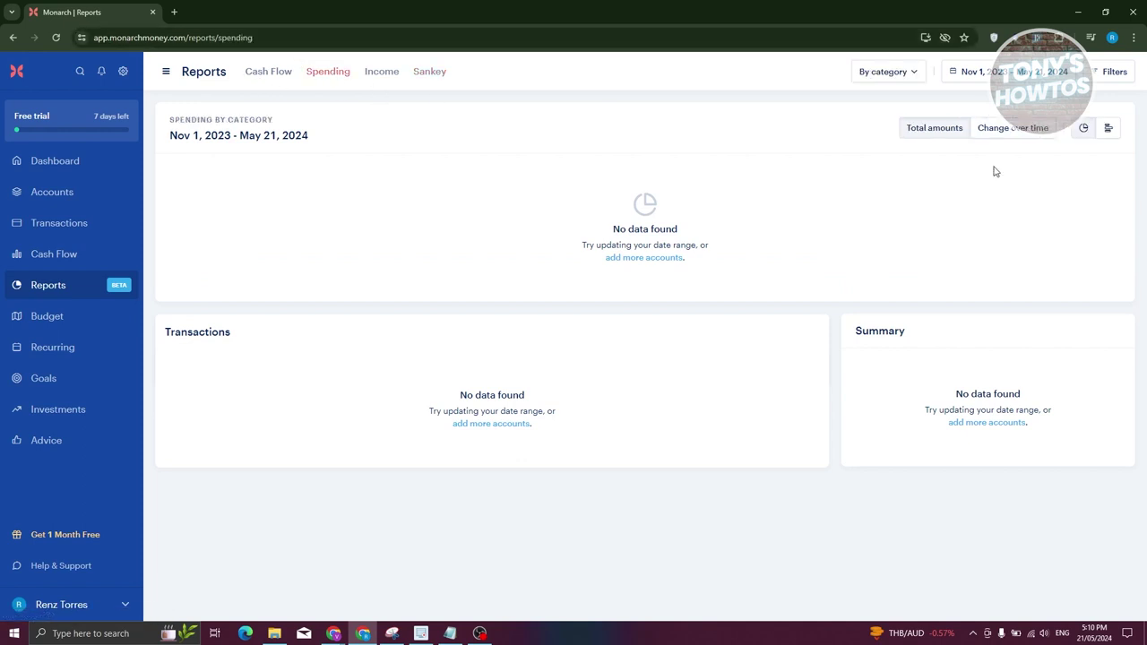
left_click(1004, 128)
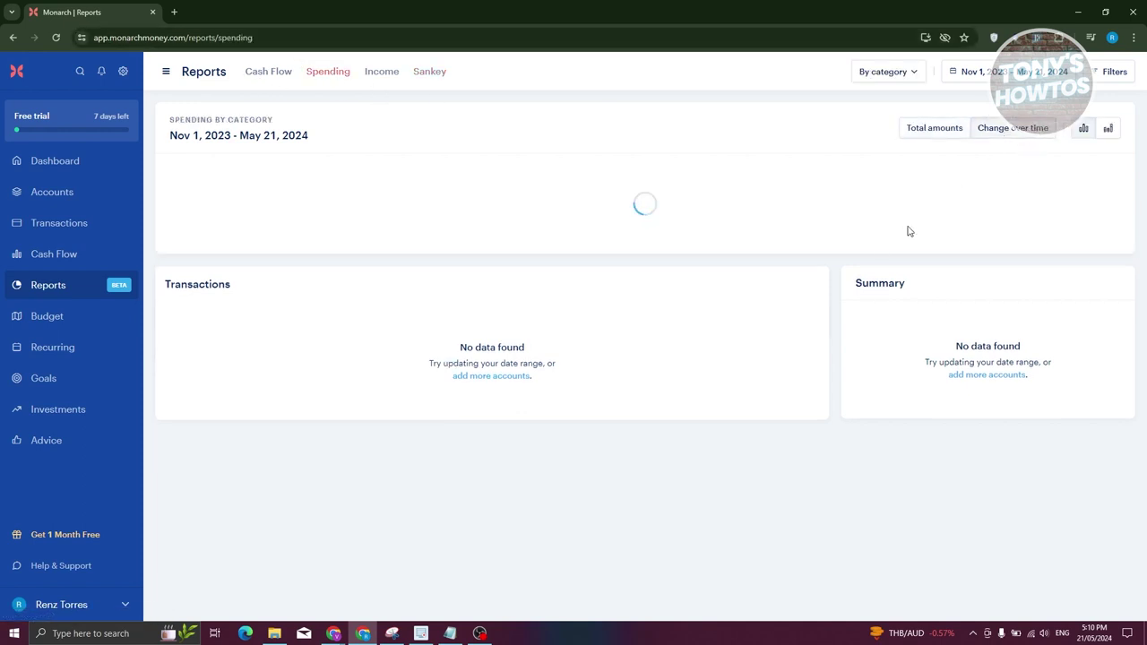
left_click(937, 131)
left_click(251, 69)
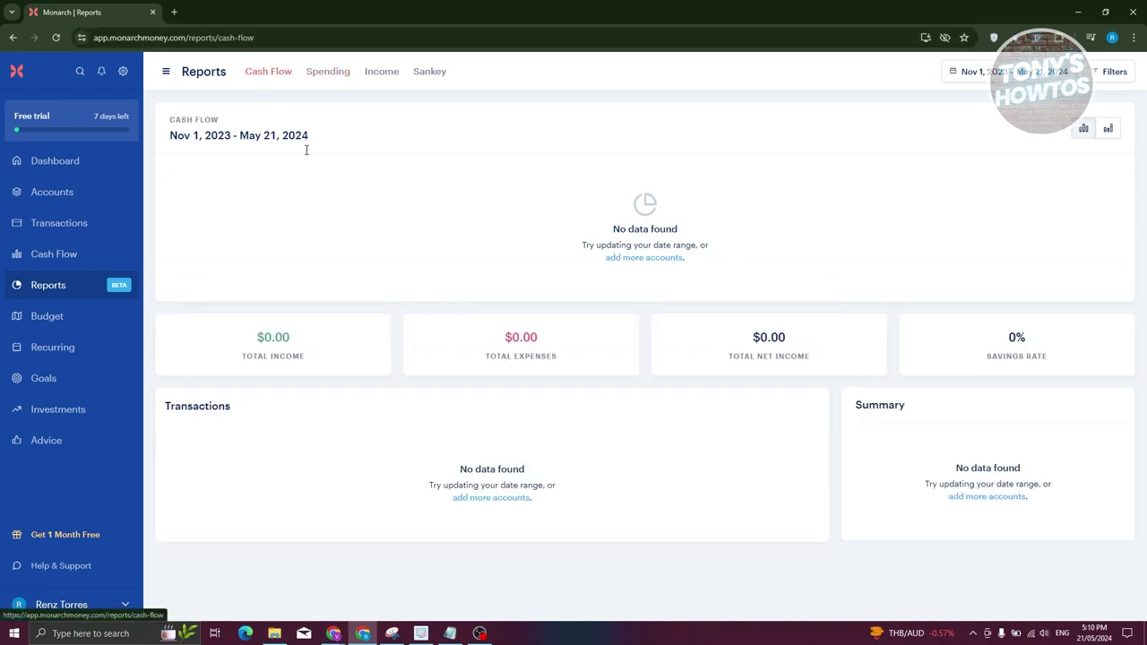
Step: Create the sample budget for May 2024 and dismiss its introduction
left_click(52, 328)
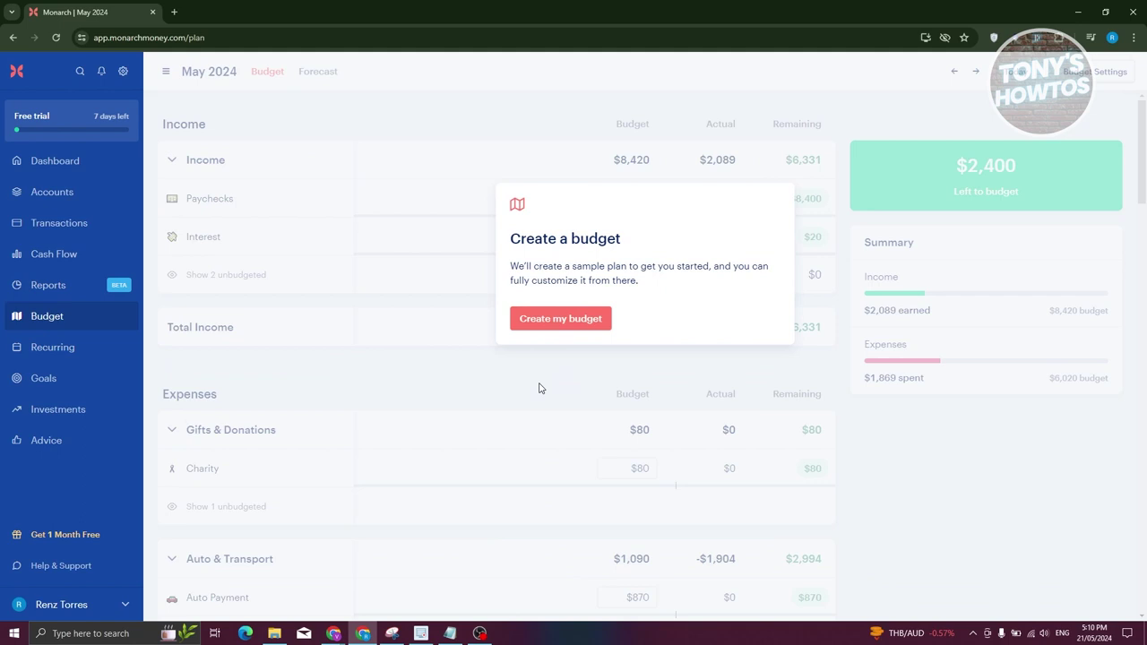
left_click(548, 330)
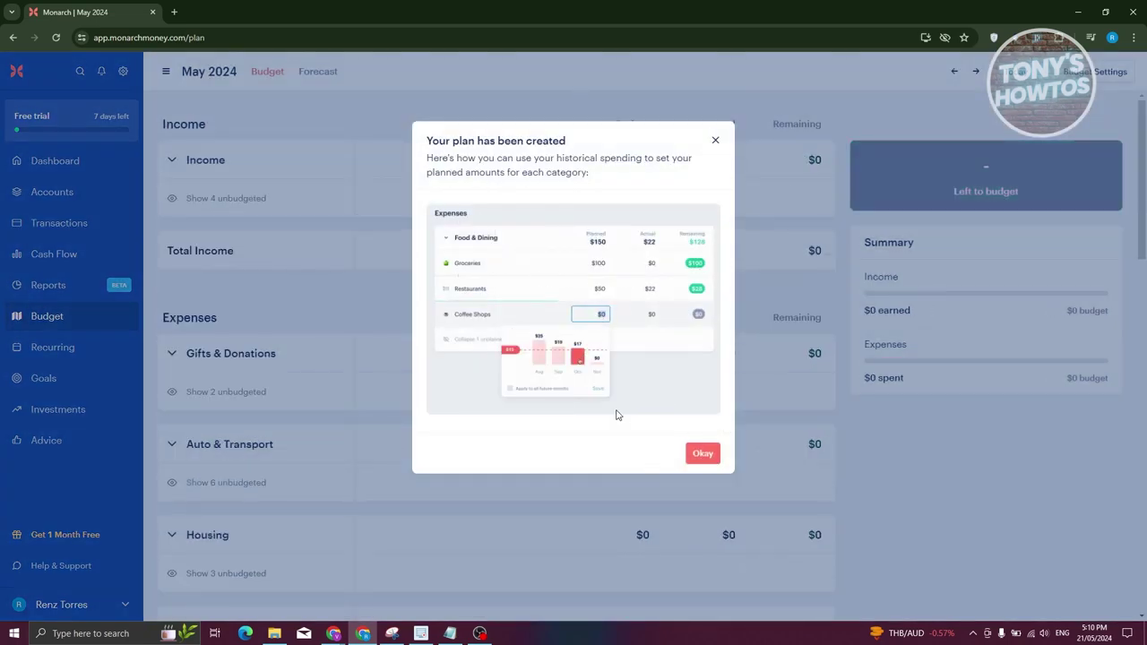
left_click(701, 454)
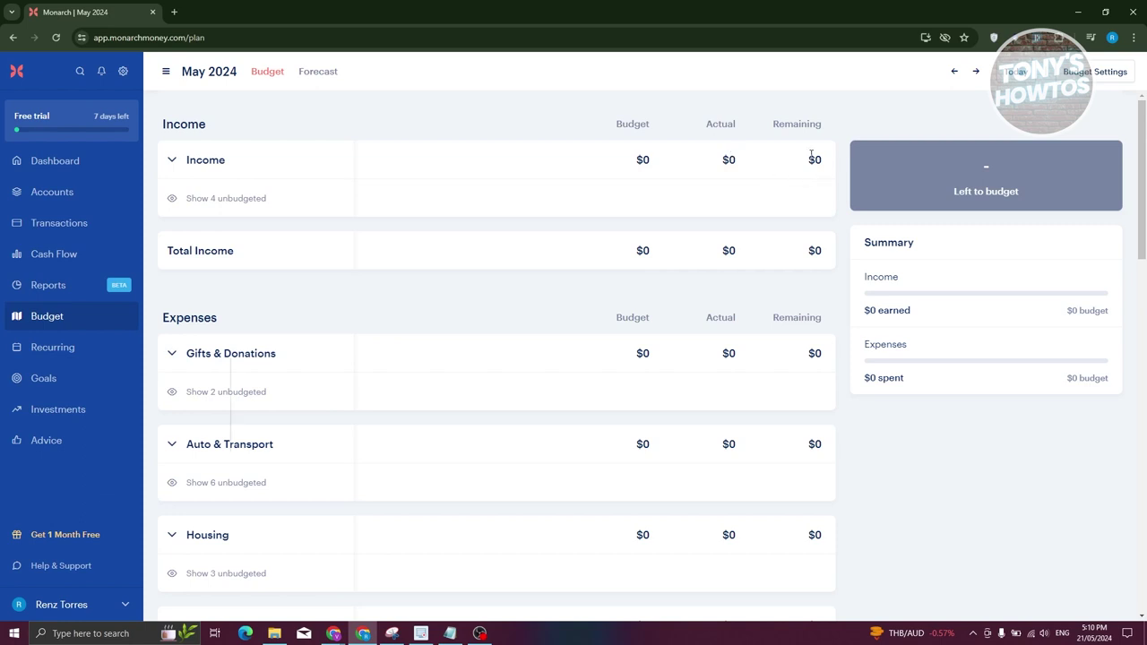
Step: Check the Income group's name and its by-group or by-category budgeting options, and close the group settings without saving
left_click(172, 161)
left_click(175, 162)
left_click(332, 159)
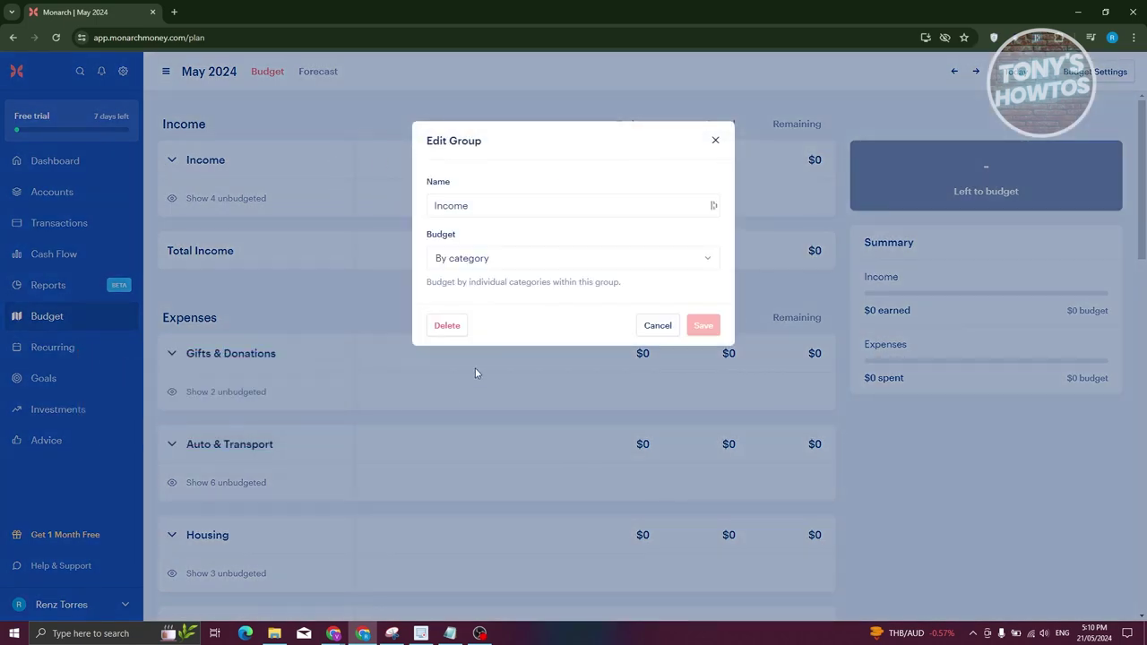
left_click(488, 207)
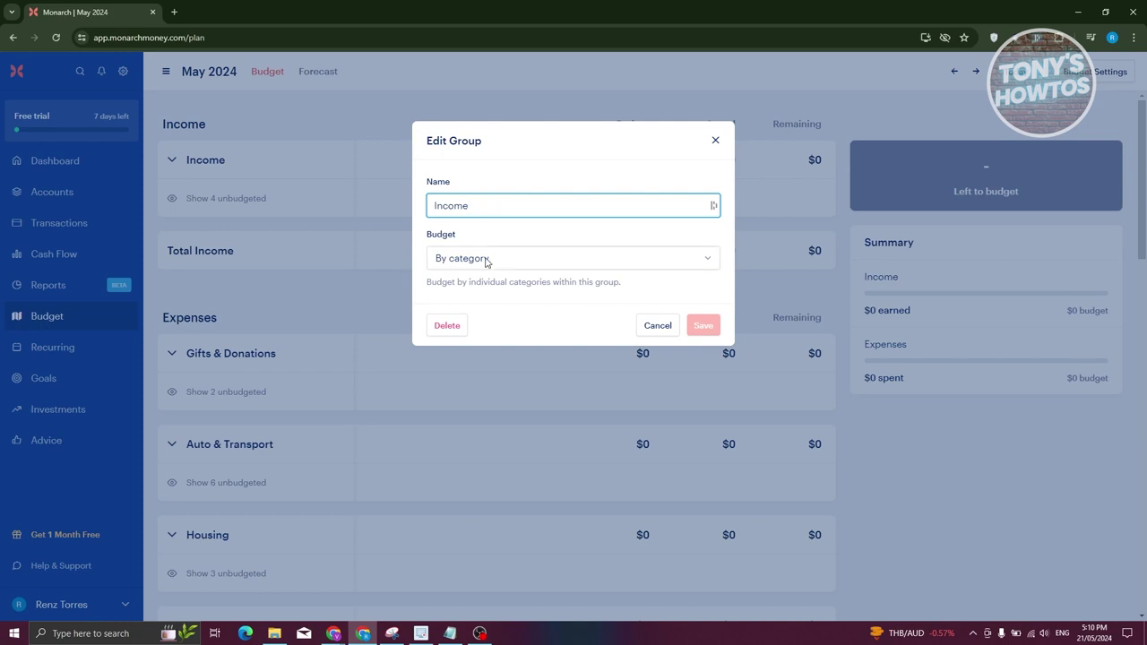
left_click(513, 260)
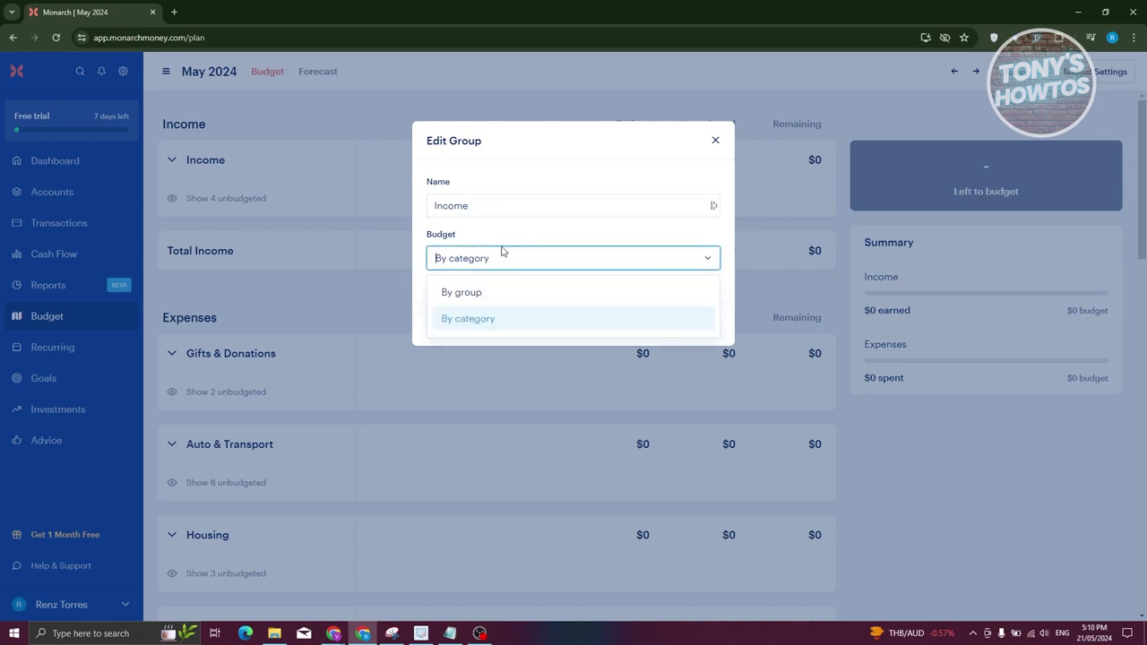
left_click(574, 321)
left_click(657, 332)
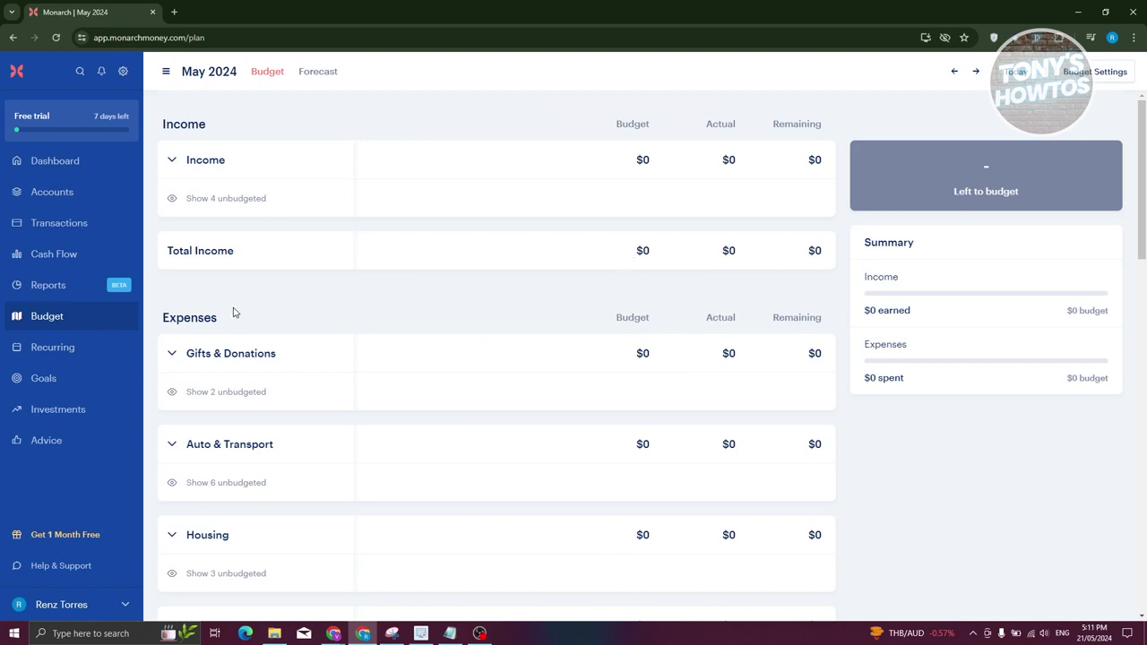
Step: Show the unbudgeted Gifts & Donations categories and budget $100 for Charity and $50 for Gifts
mouse_move(650, 353)
left_click(197, 392)
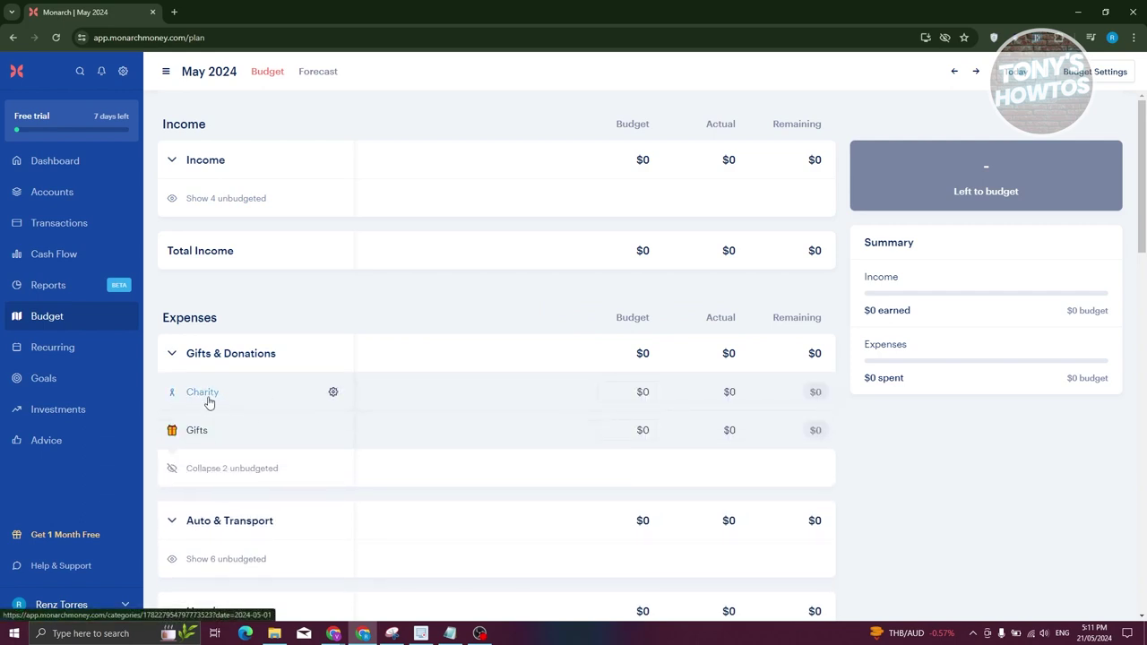
left_click(651, 431)
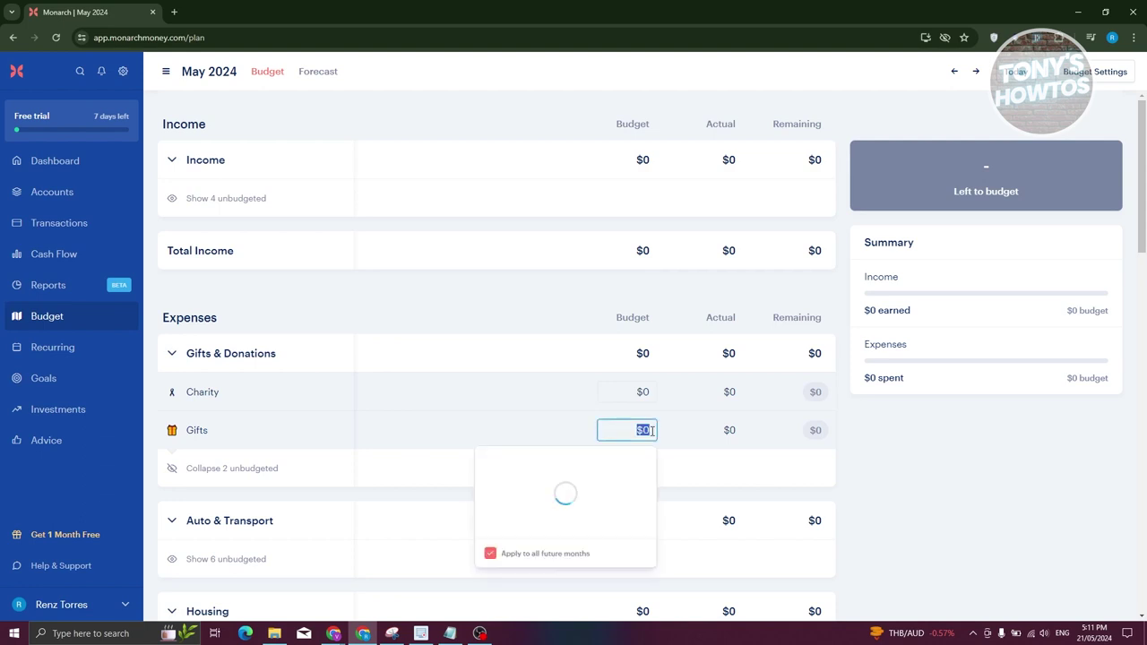
key("shift+Tab")
left_click(616, 251)
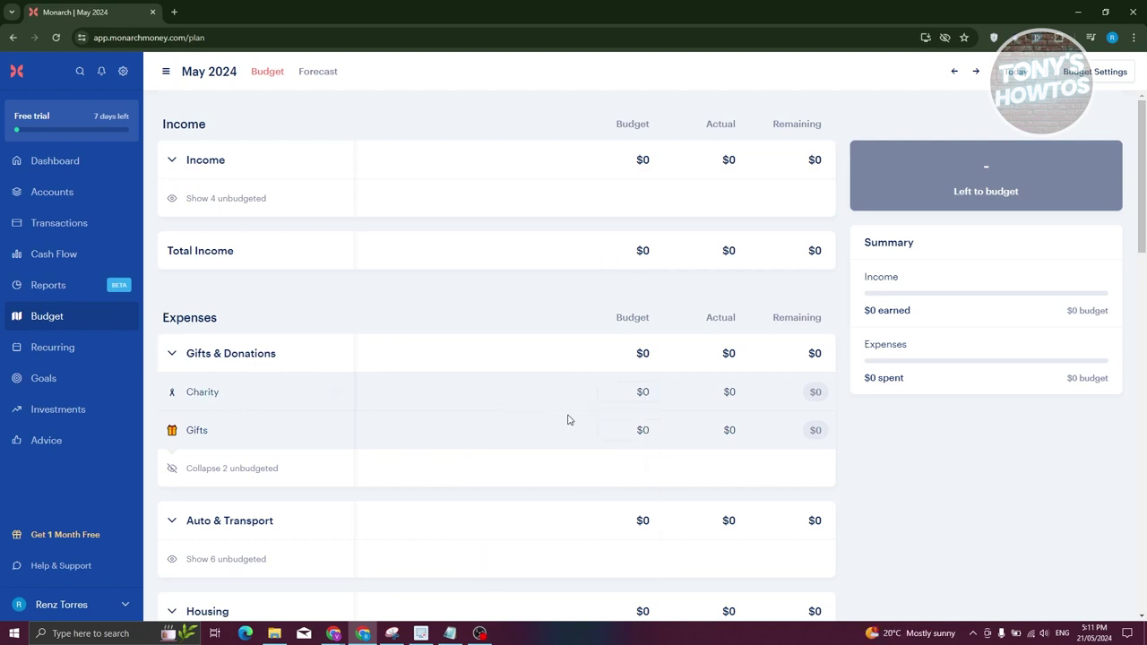
left_click(647, 393)
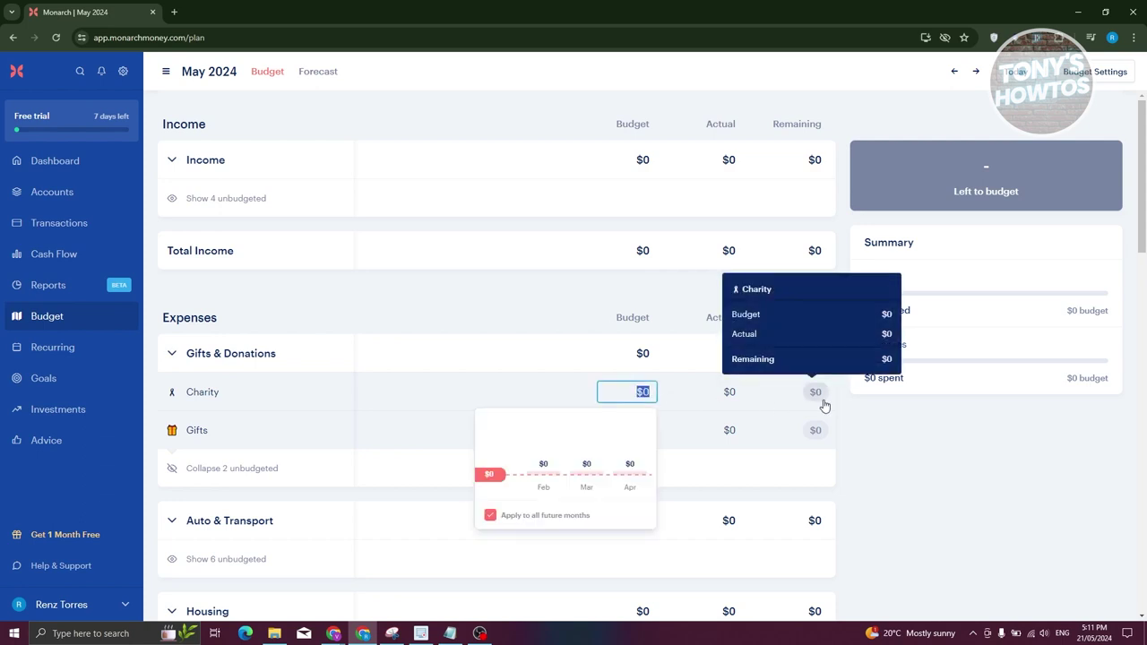
type("100")
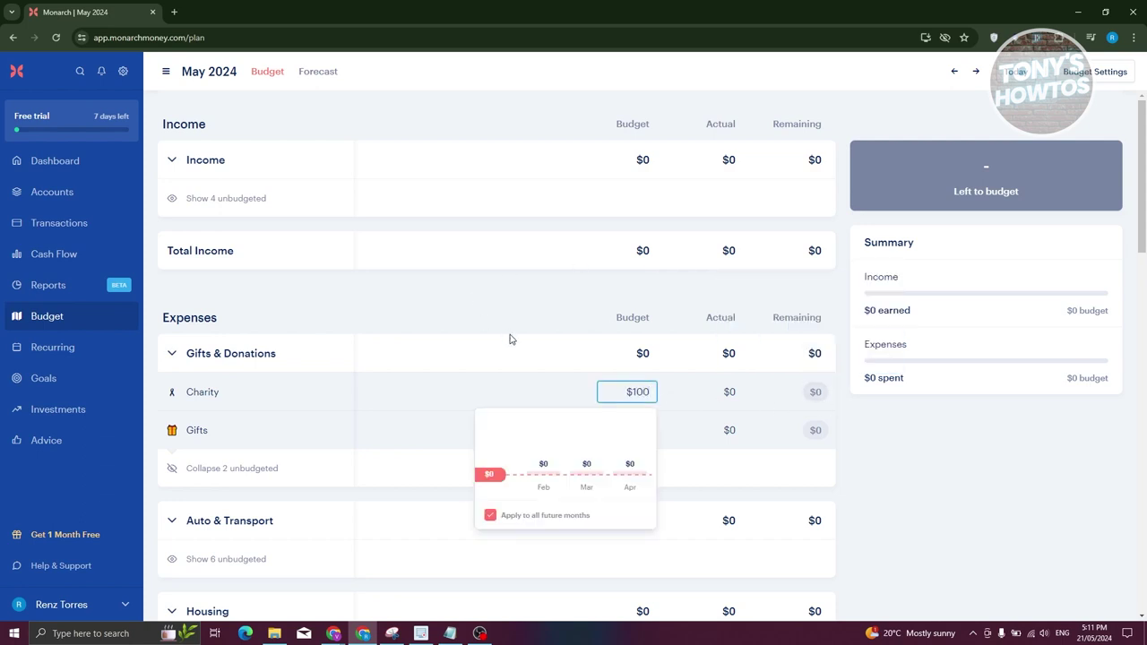
left_click(528, 305)
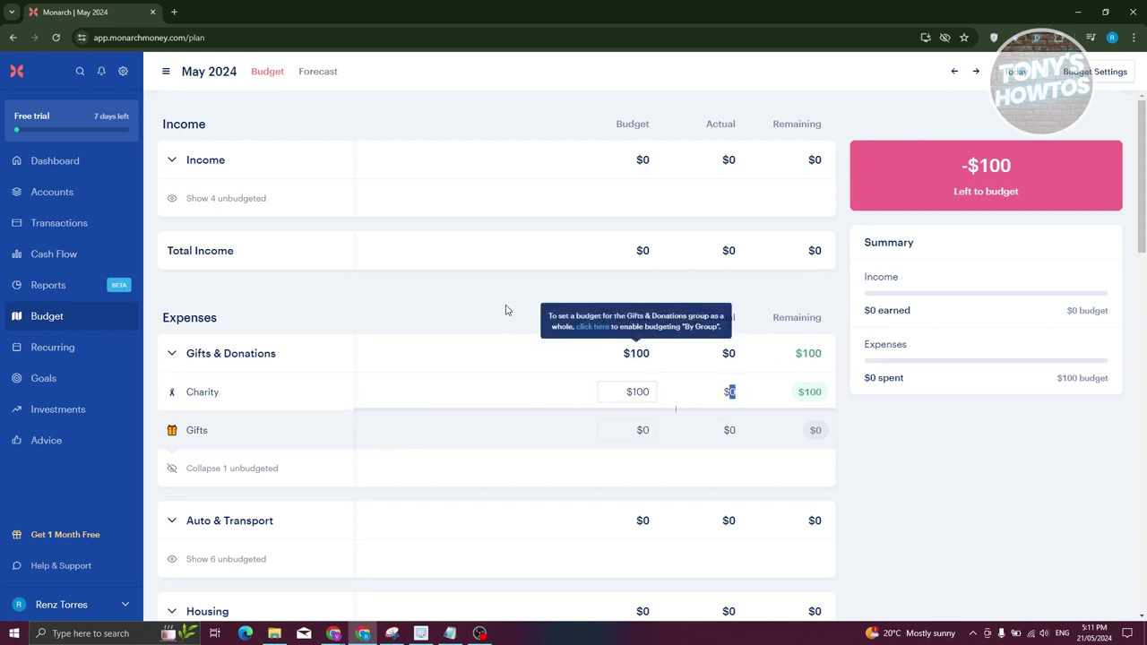
left_click(643, 430)
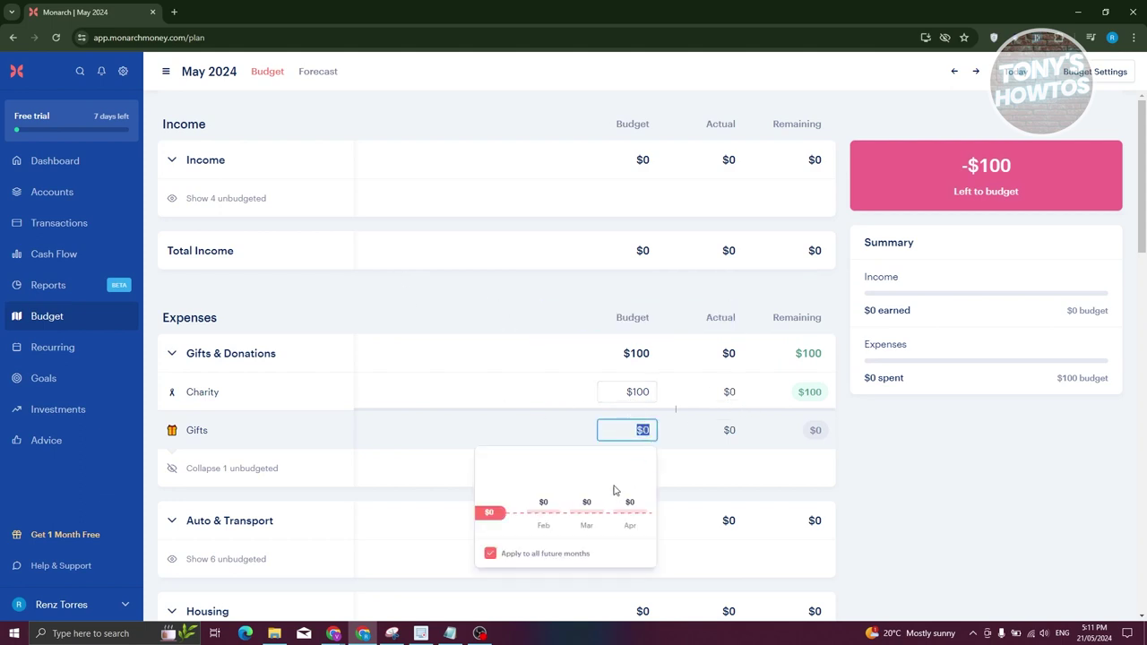
type("50")
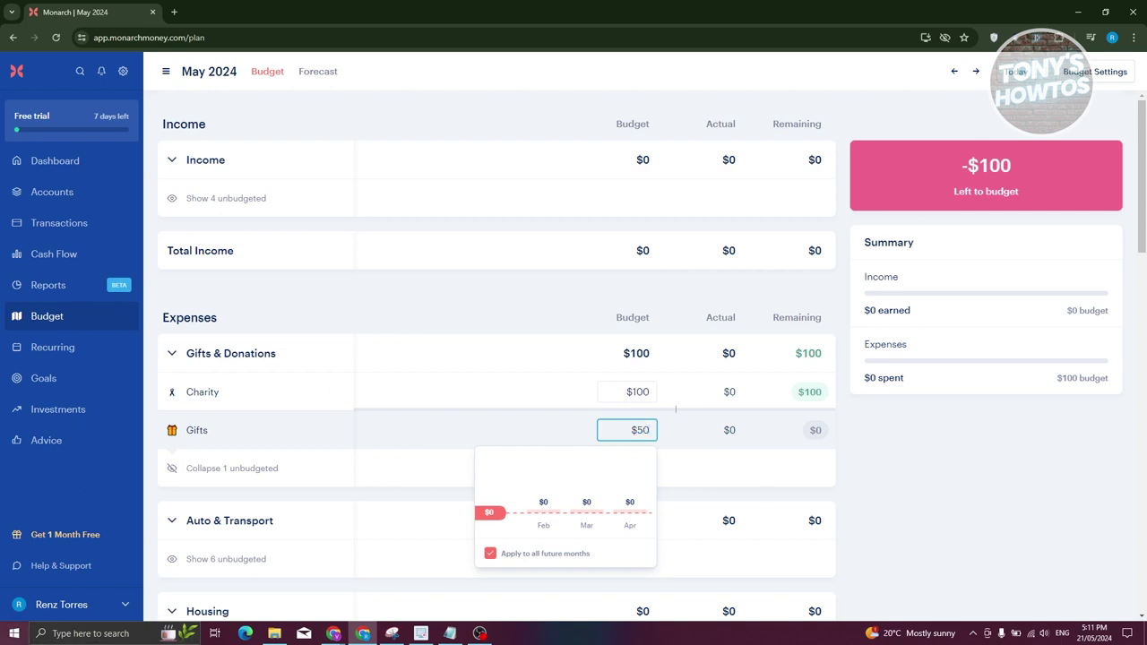
Step: Show the unbudgeted income categories, budget $1,000 for Paychecks, and check the breakdown of the amount left to budget
left_click(310, 198)
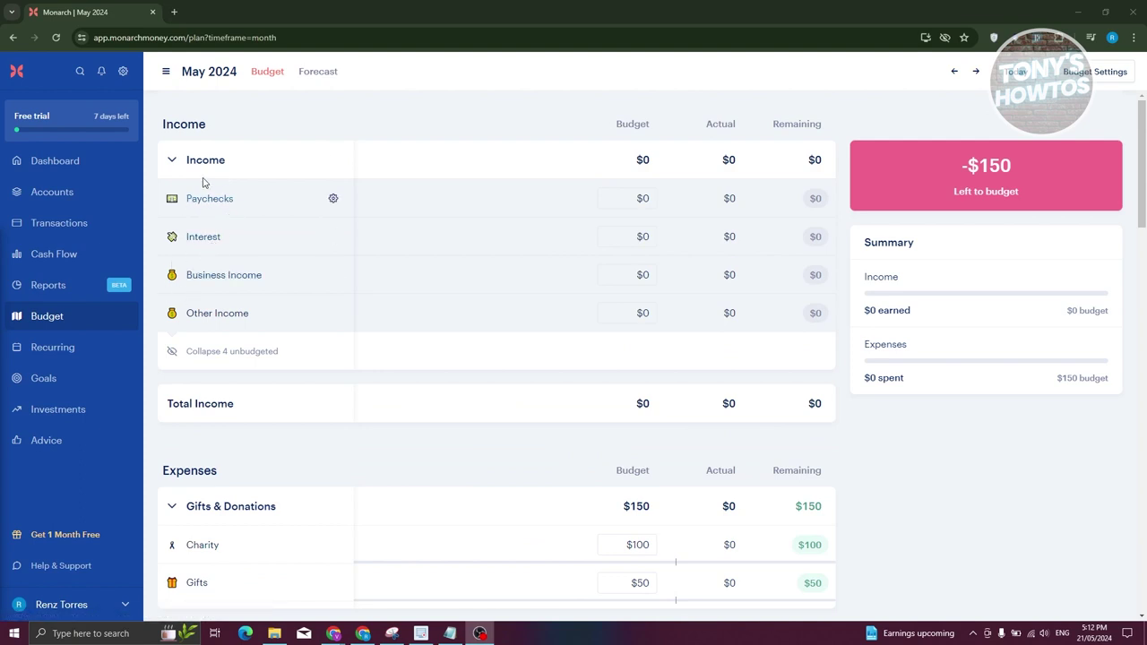
left_click(643, 199)
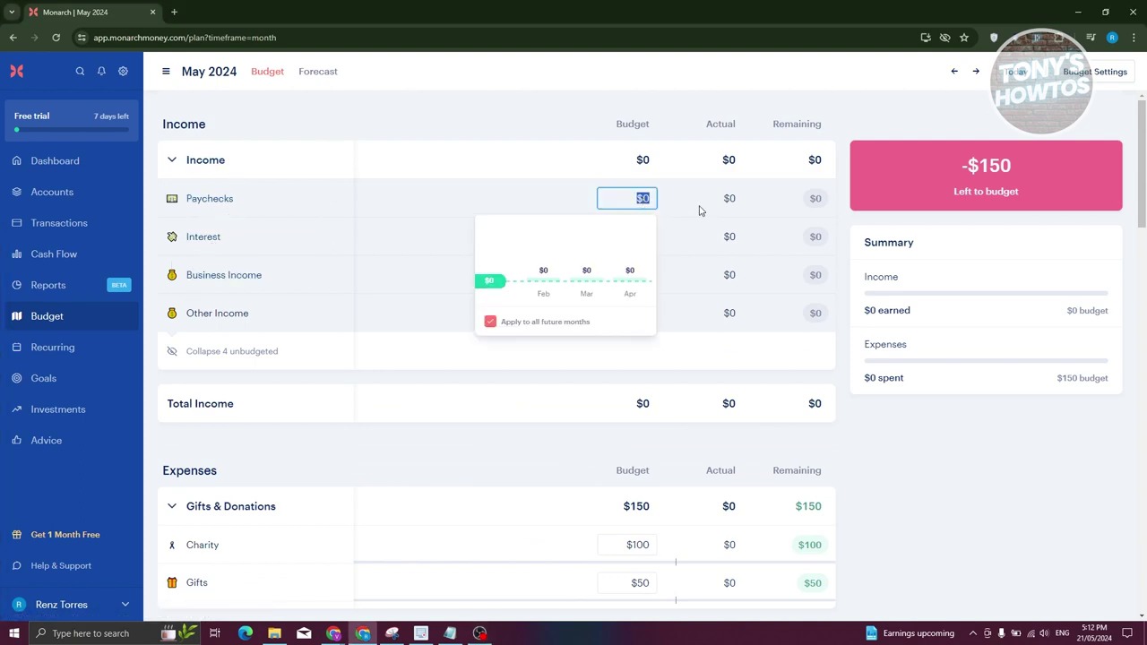
type("1,000")
left_click(936, 502)
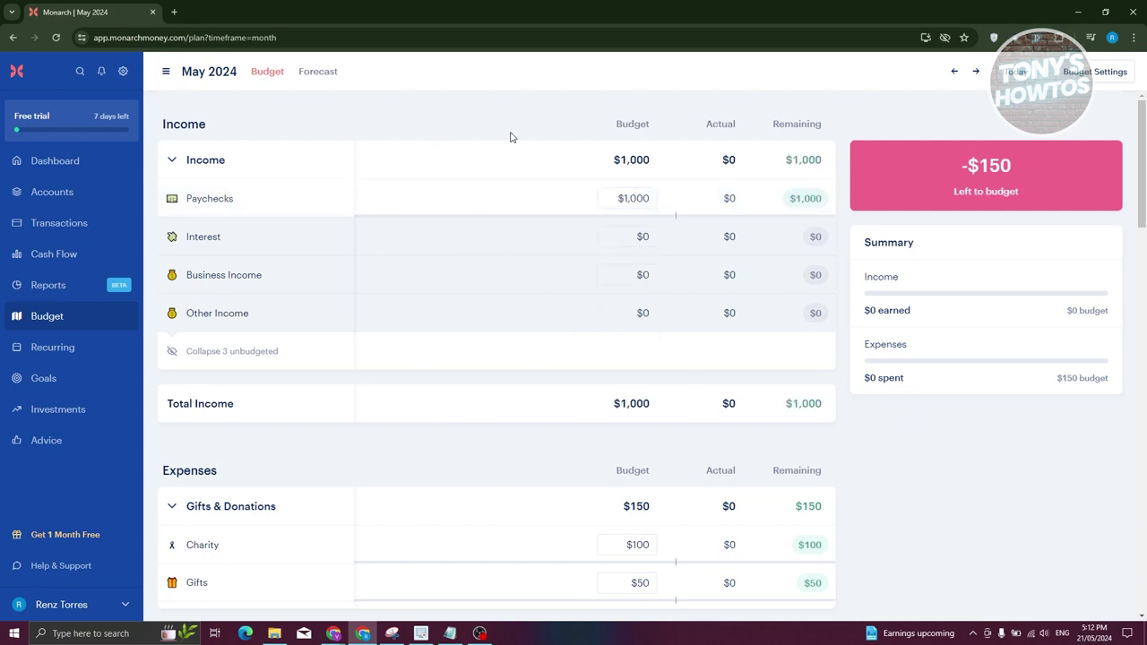
mouse_move(970, 168)
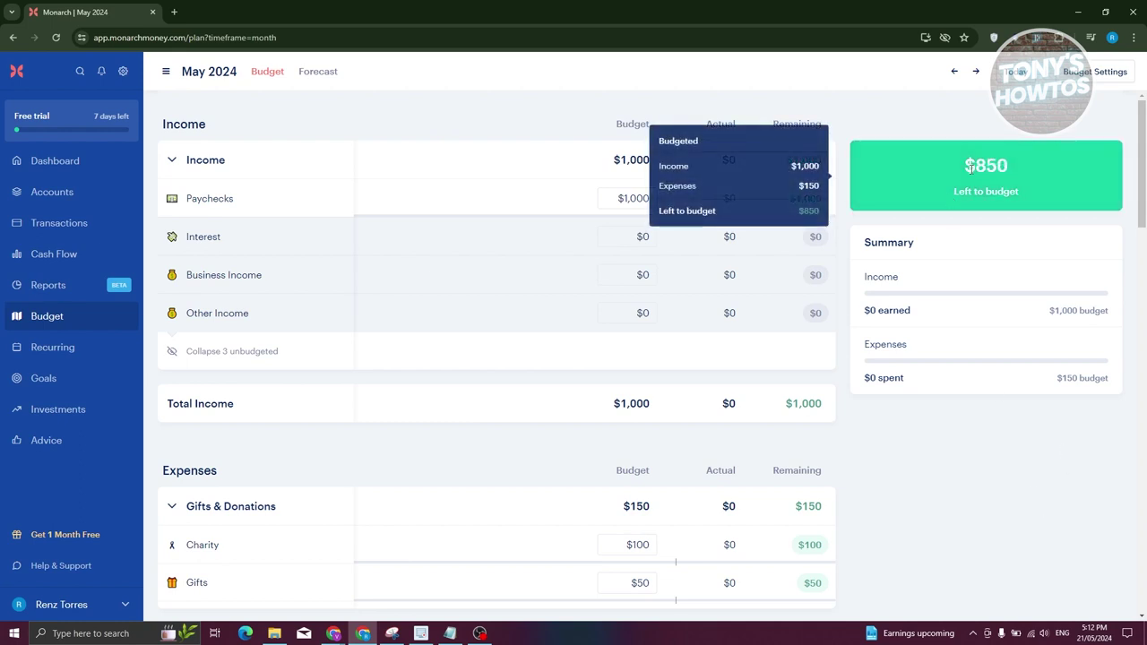
Step: Examine the income categories and the expense groups from Gifts & Donations through Financial in the May 2024 budget
scroll(215, 457, "down", 1)
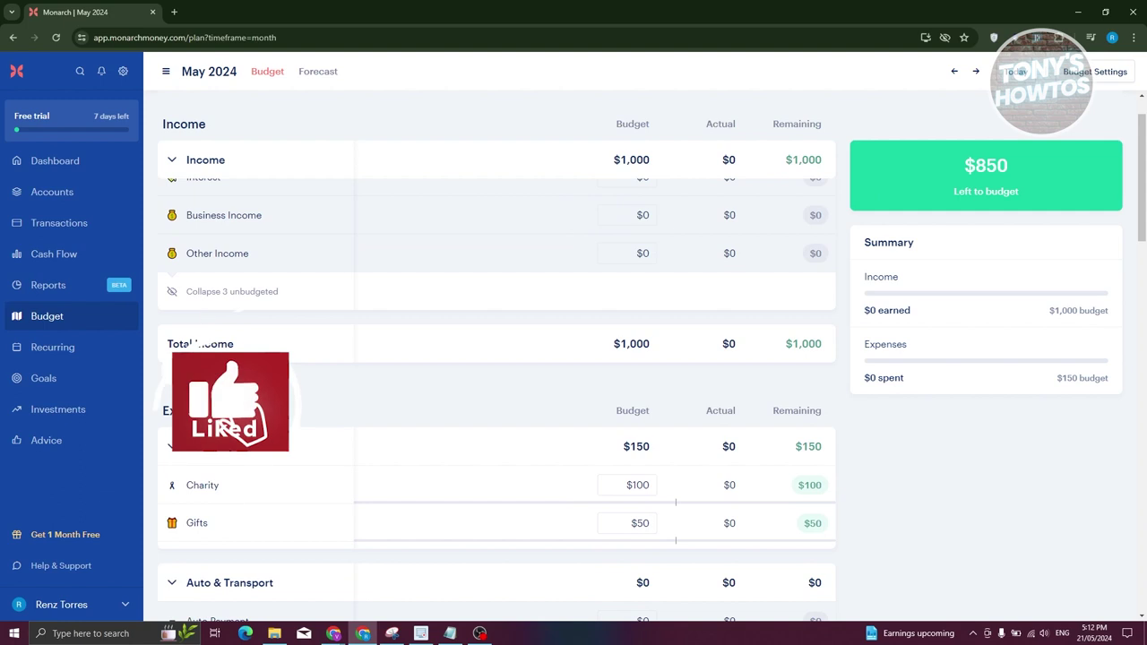
scroll(362, 471, "down", 2)
scroll(362, 470, "down", 2)
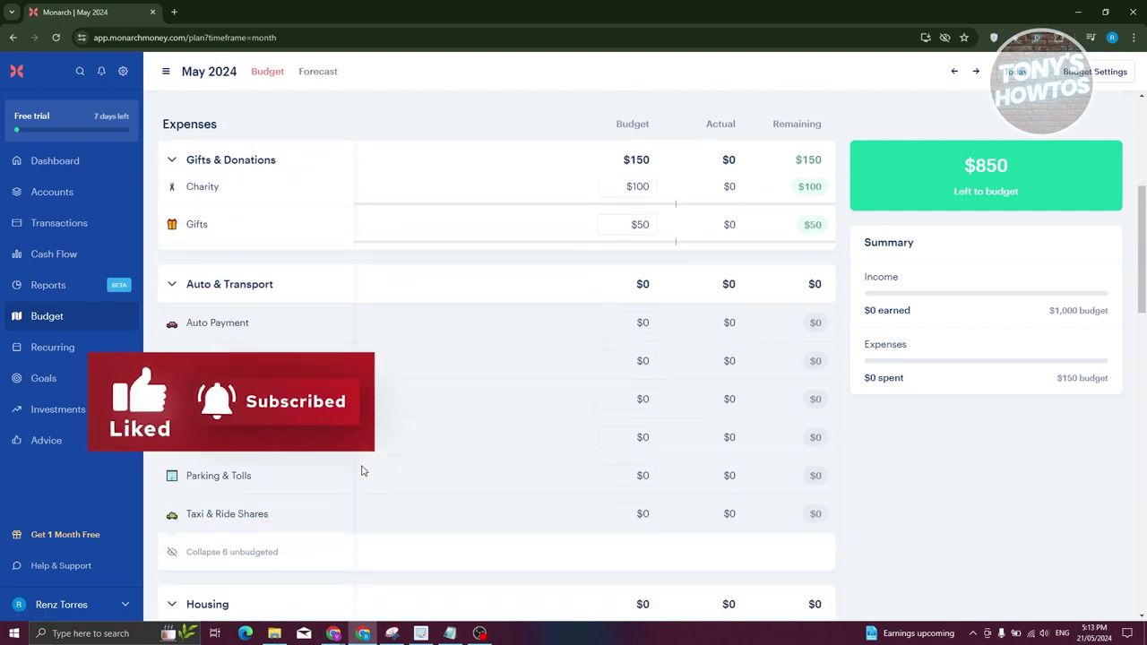
scroll(537, 425, "down", 2)
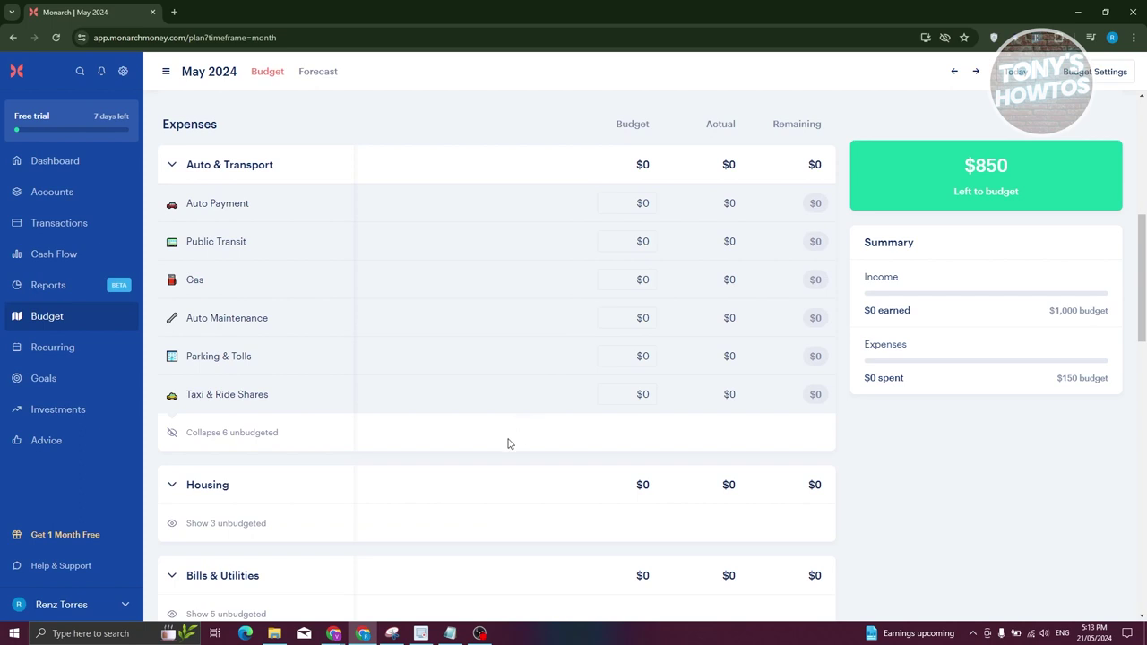
scroll(502, 448, "up", 6)
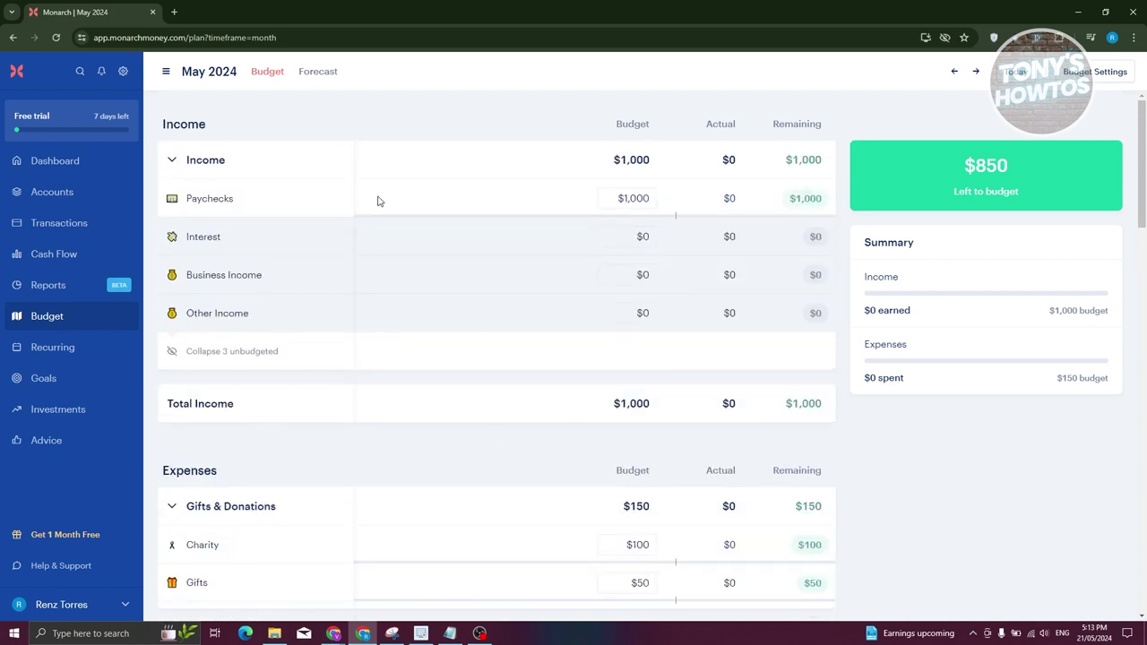
left_click(627, 357)
scroll(628, 356, "down", 5)
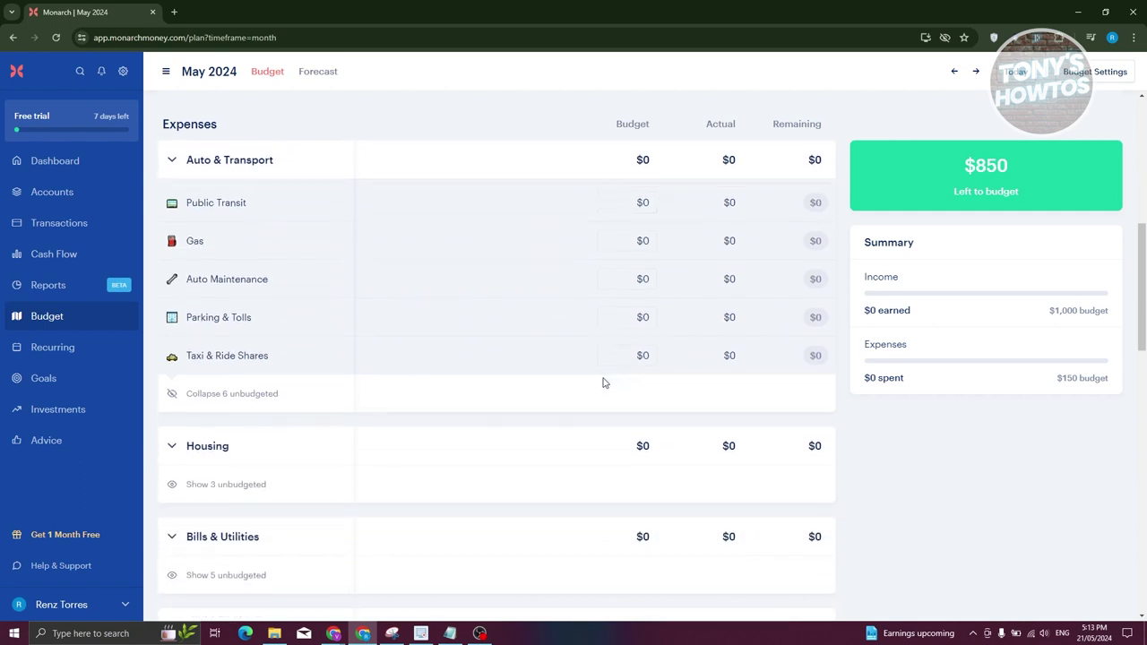
scroll(604, 383, "up", 5)
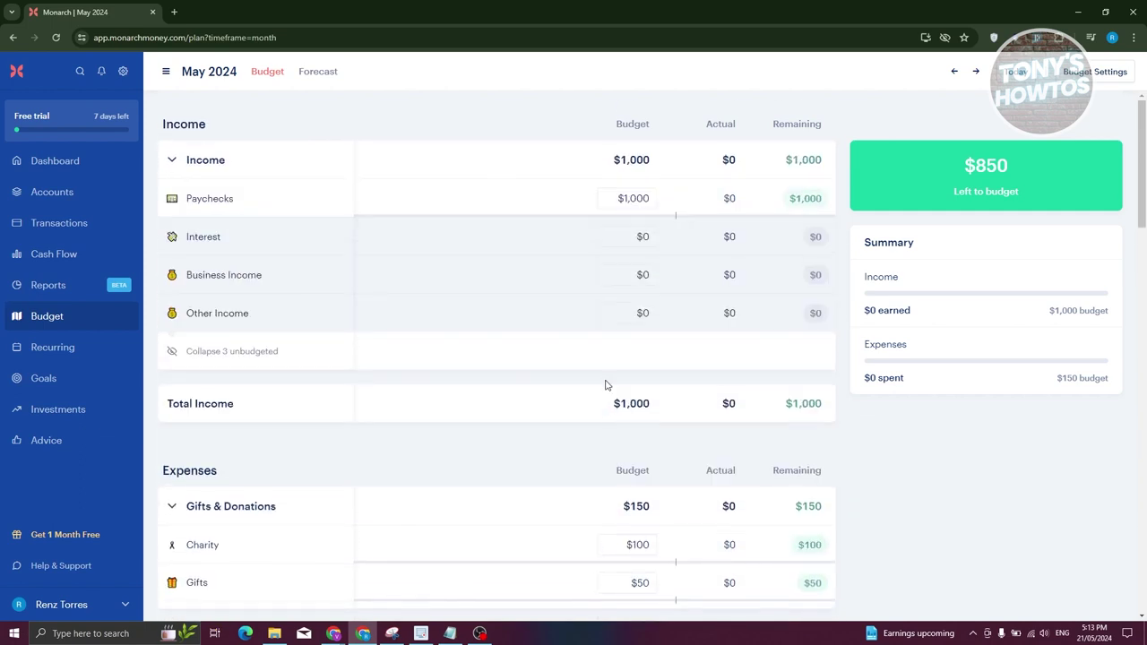
scroll(651, 436, "down", 10)
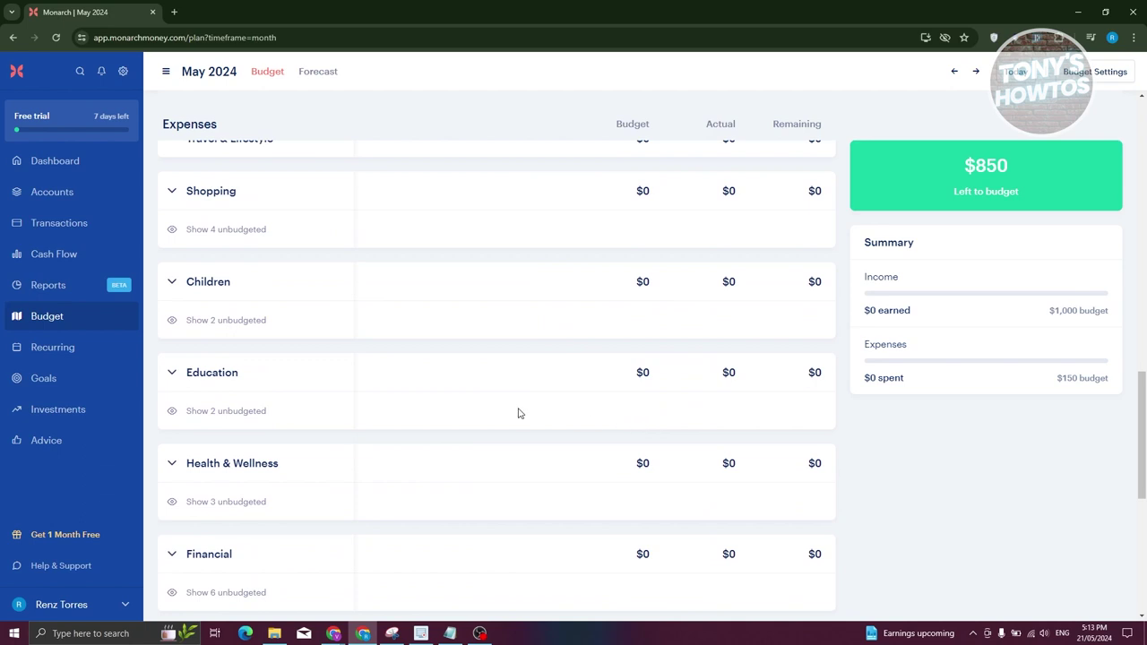
Step: Search for the merchant "ELEC" when adding a recurring transaction manually, and close the form
left_click(77, 353)
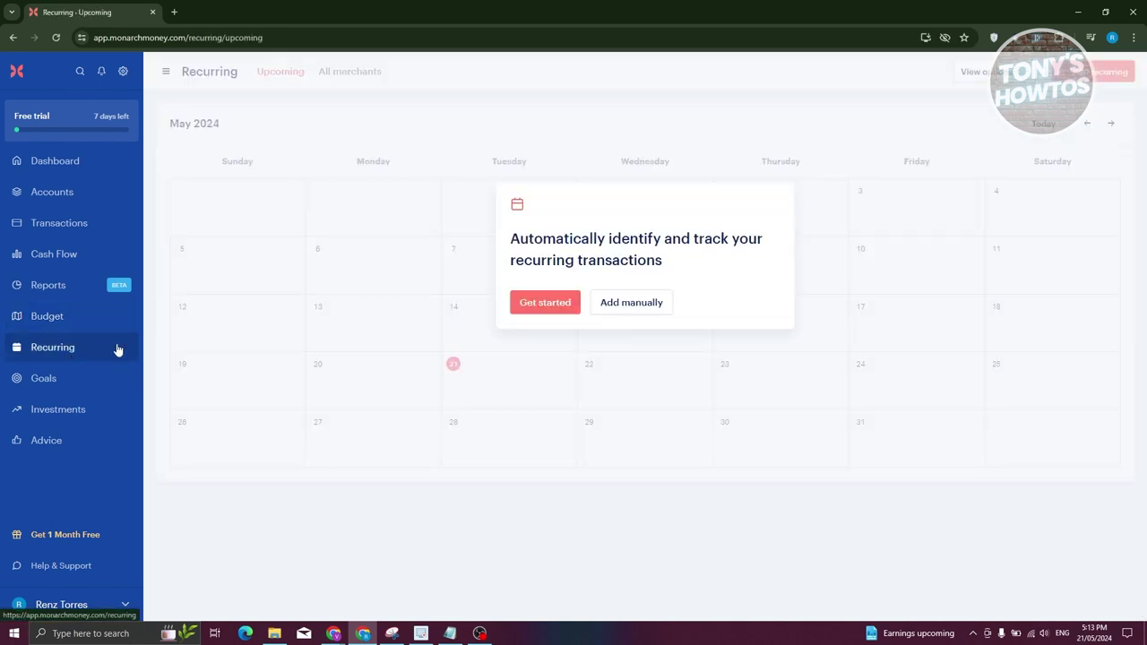
left_click(657, 317)
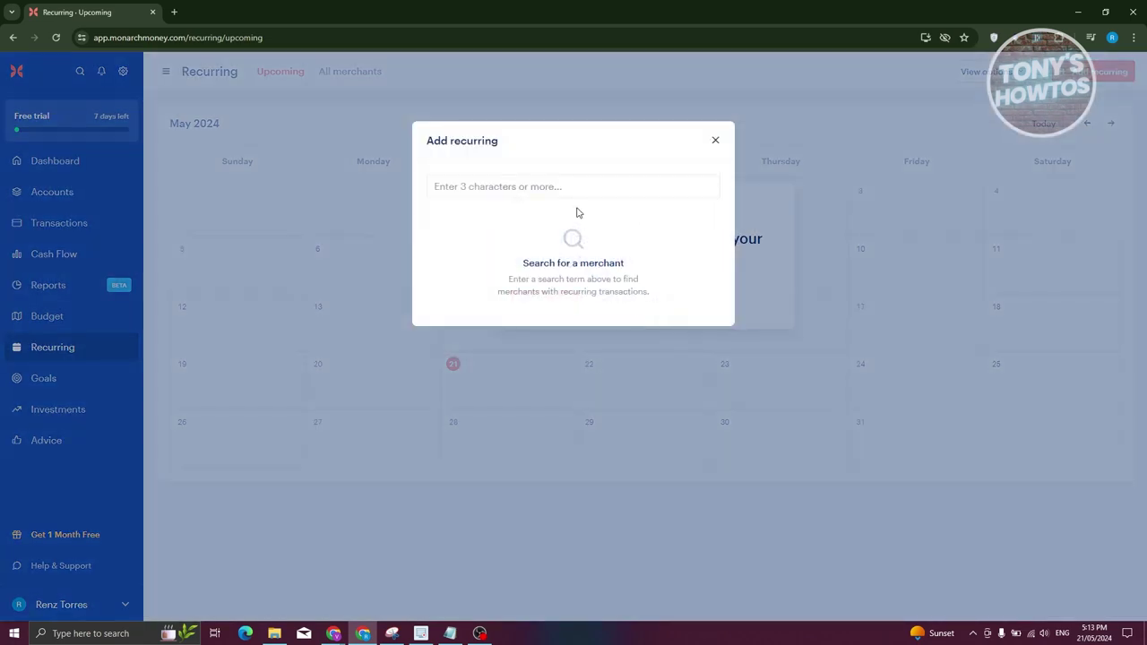
left_click(575, 184)
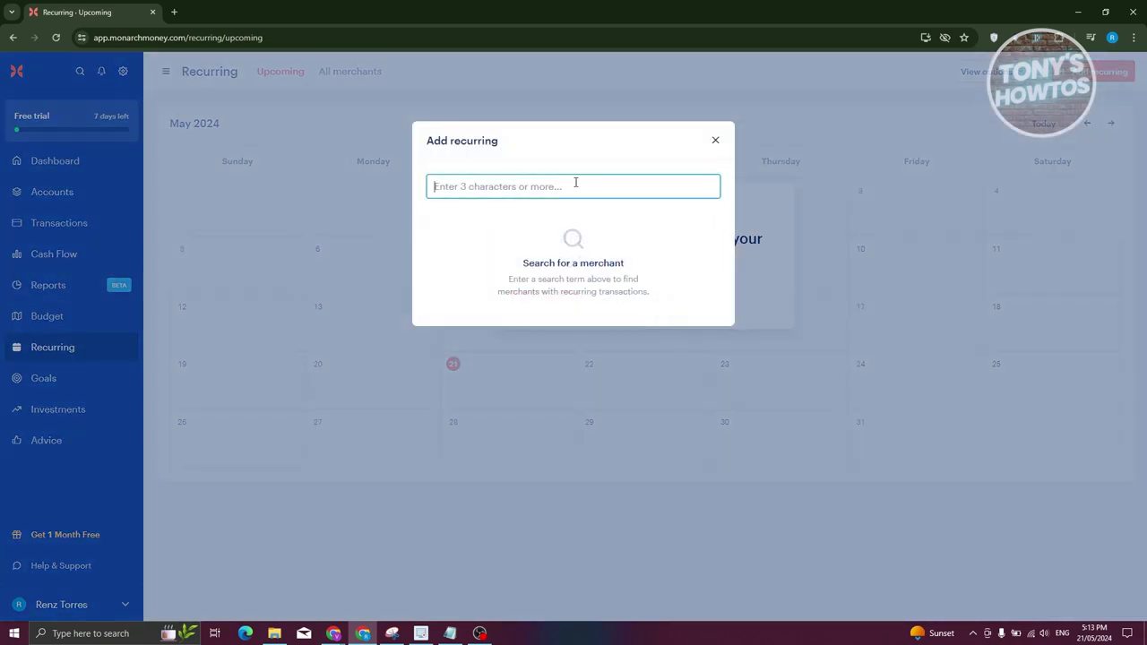
type("ELEC")
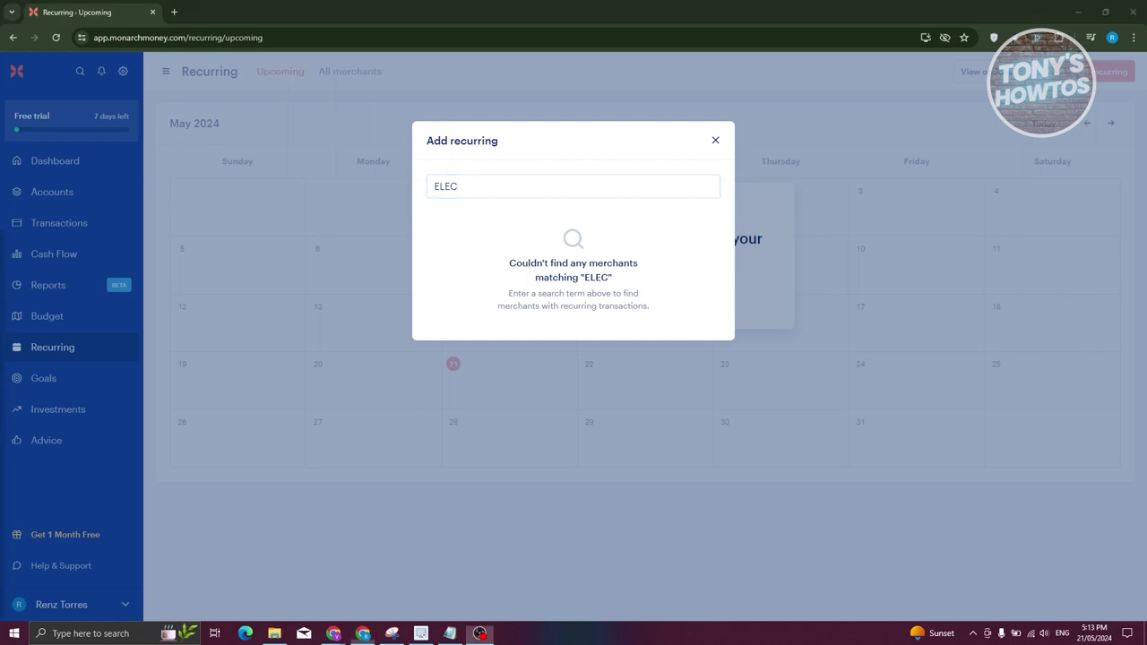
left_click(288, 522)
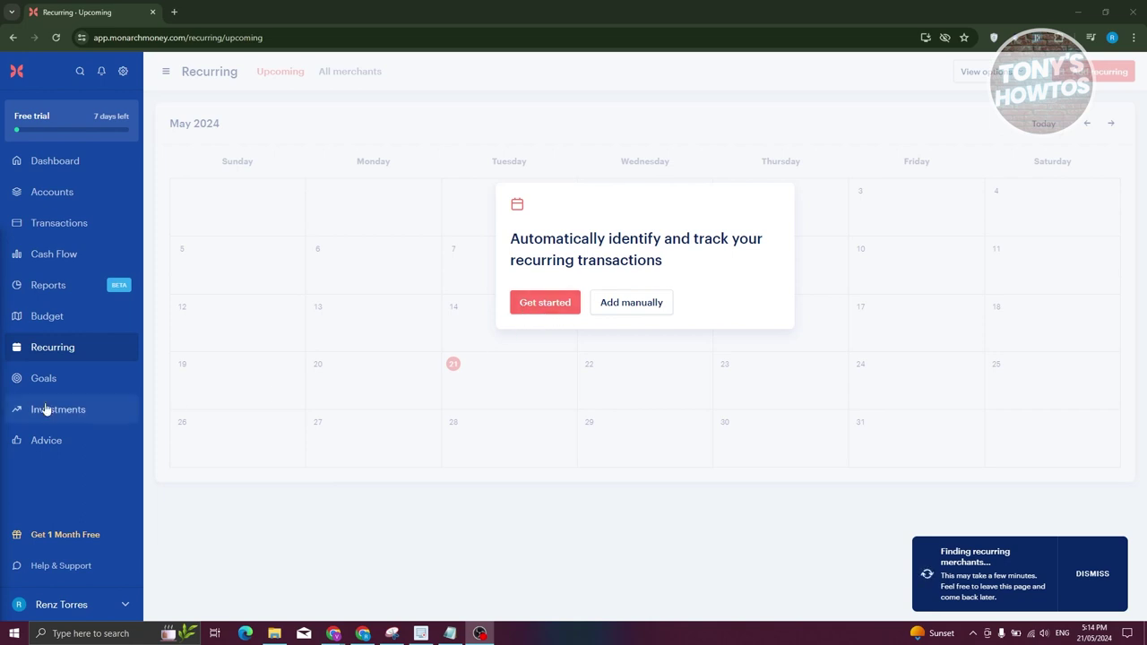
Step: Start setting up goals with one Vacation goal and accept it as the first priority
left_click(24, 383)
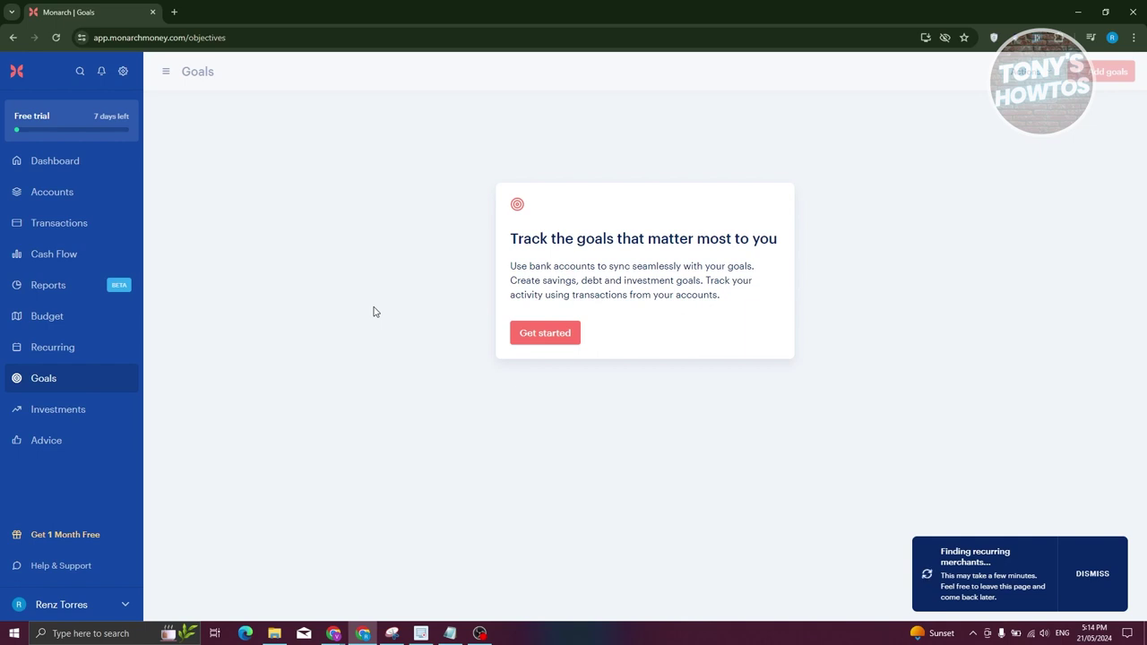
left_click(557, 334)
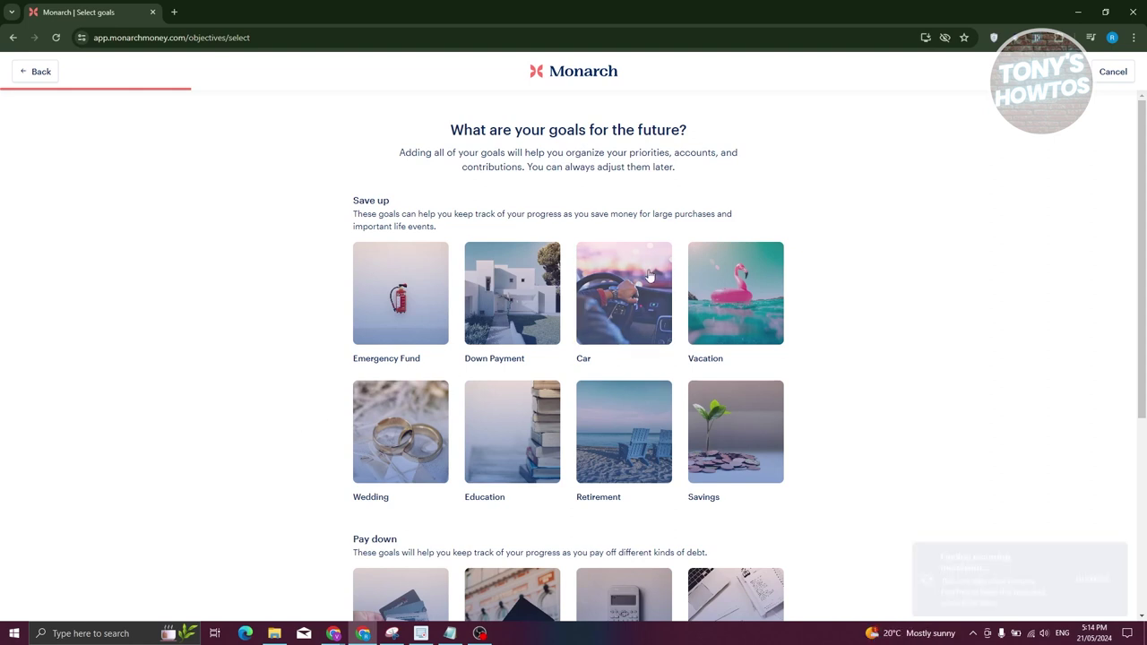
left_click(717, 307)
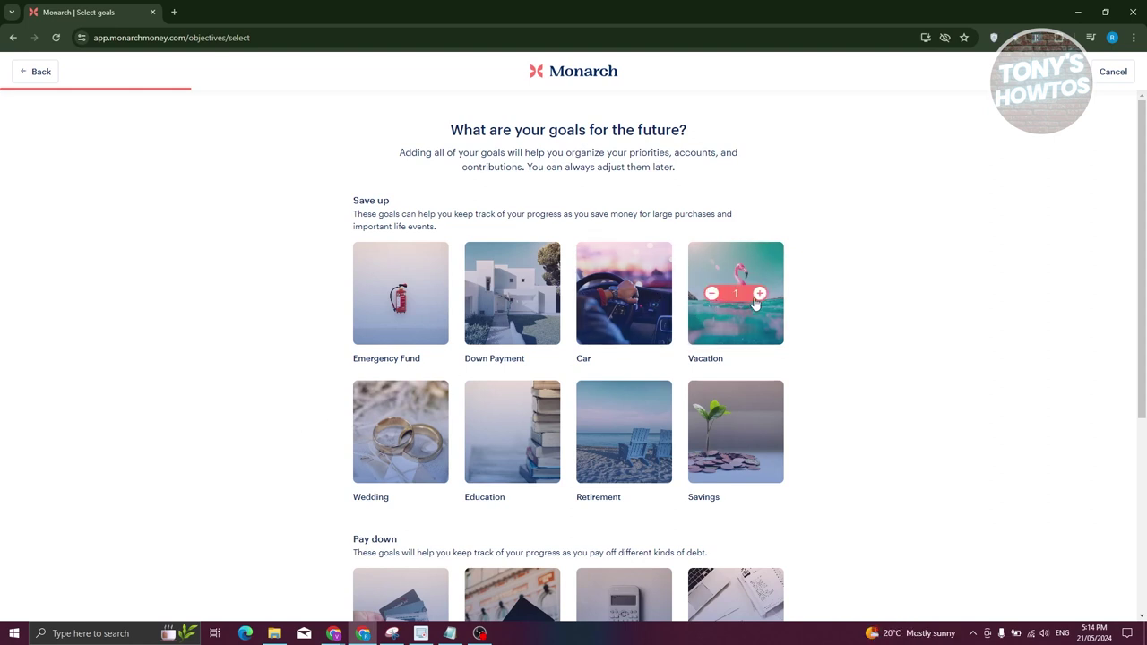
scroll(961, 362, "down", 4)
scroll(935, 343, "up", 4)
scroll(842, 385, "down", 4)
left_click(574, 587)
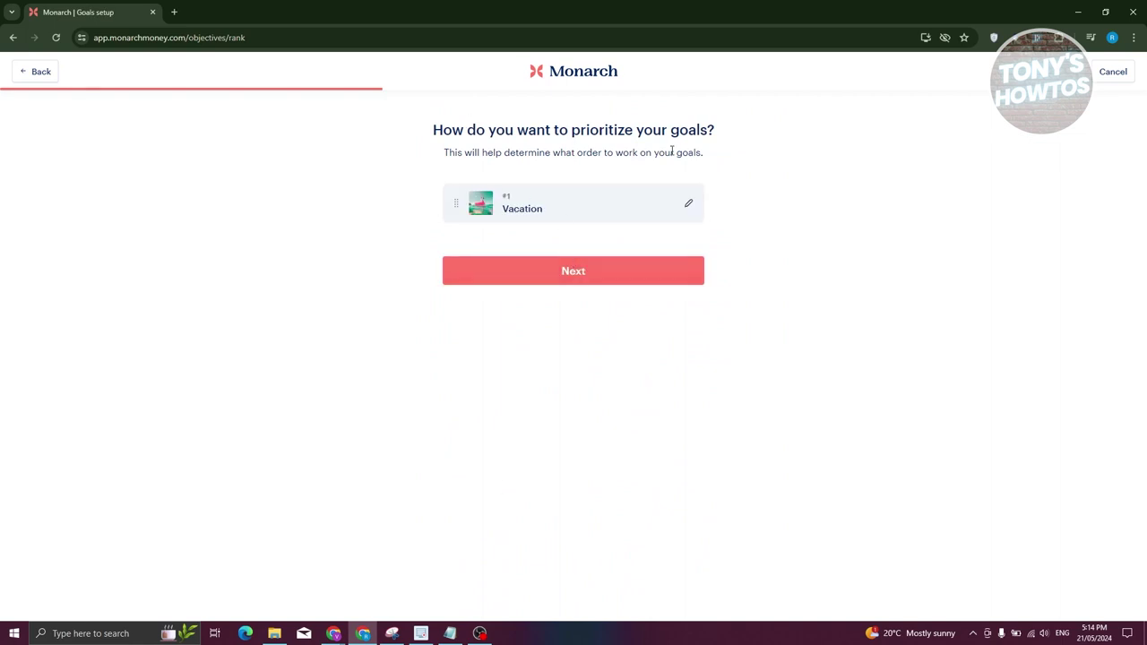
left_click(566, 265)
Step: Set the Vacation goal's savings target to $10,000 and continue to the account assignment
left_click(541, 244)
type("1")
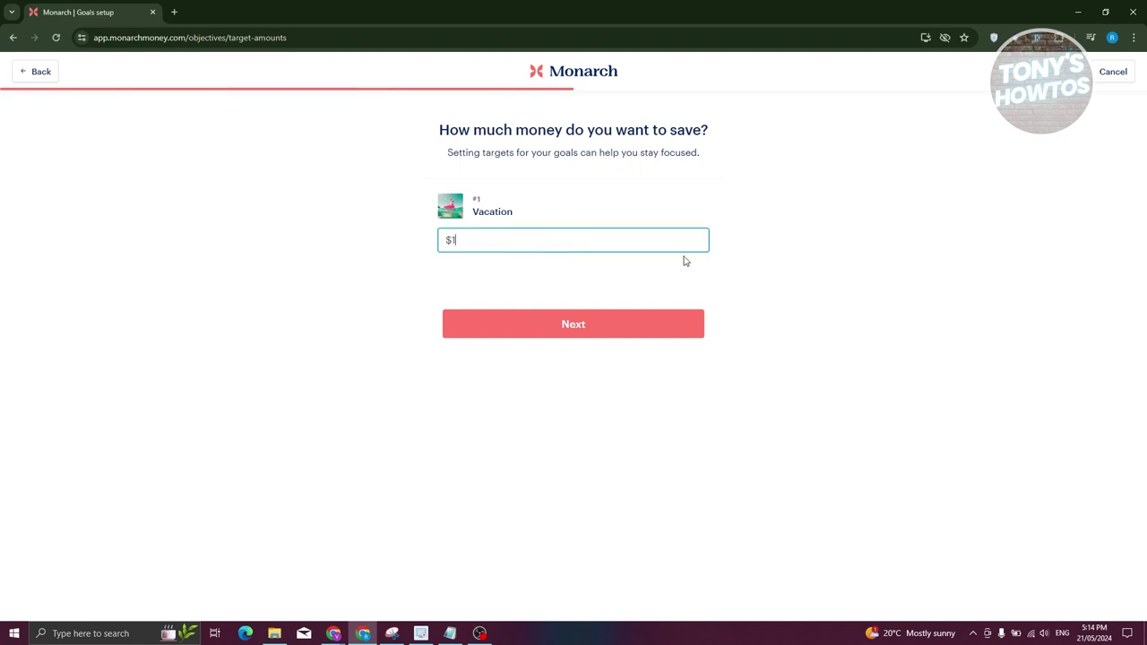
type("0000")
left_click(627, 324)
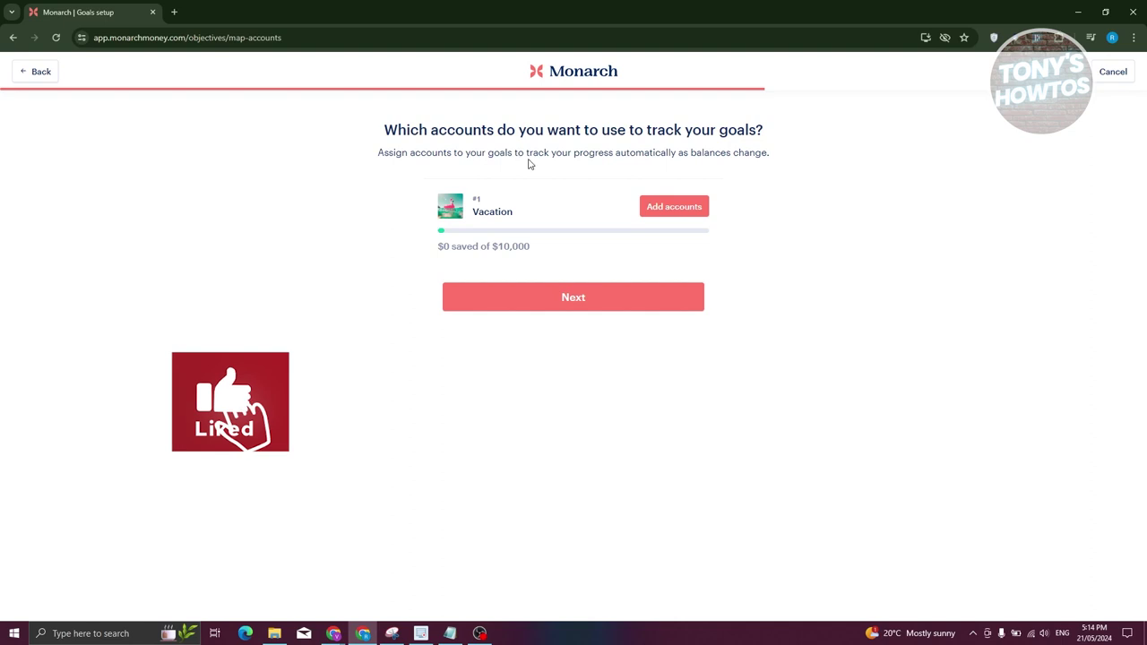
Step: Assign the savings account to the Vacation goal, always using its entire balance, and continue to the monthly allocation
left_click(674, 208)
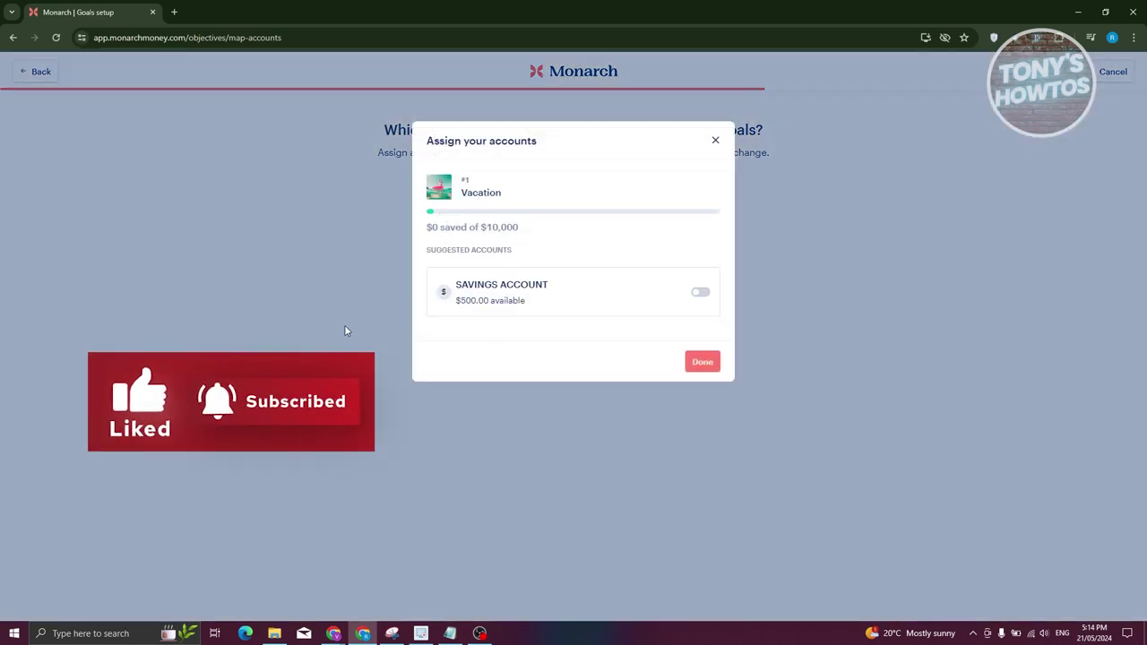
left_click(700, 293)
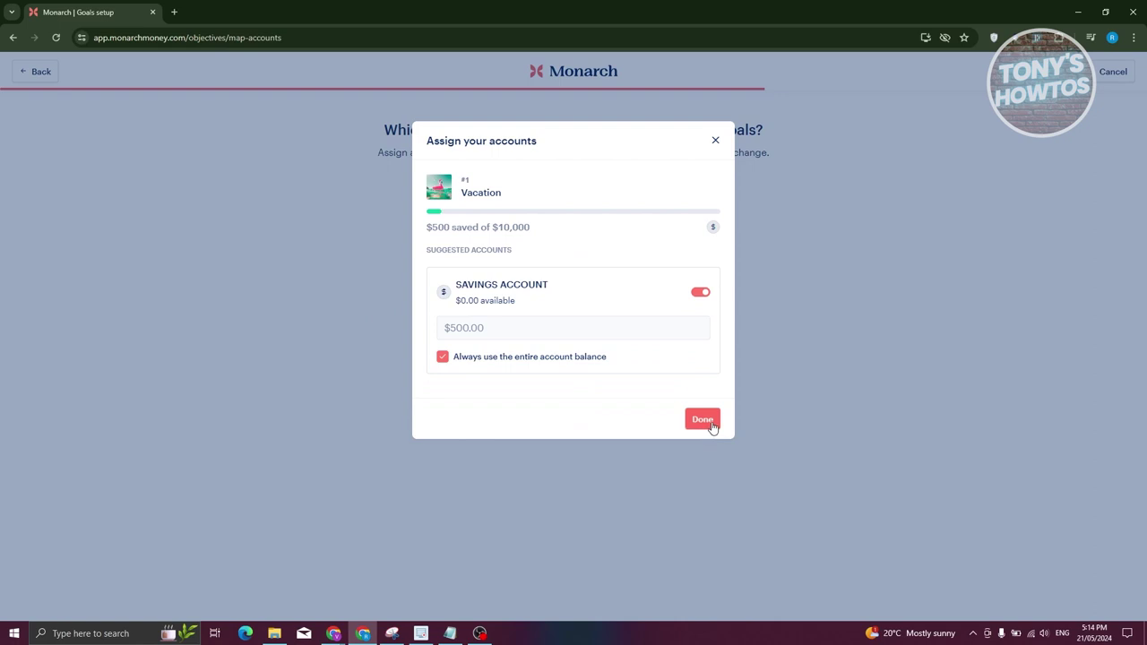
left_click(712, 427)
left_click(616, 297)
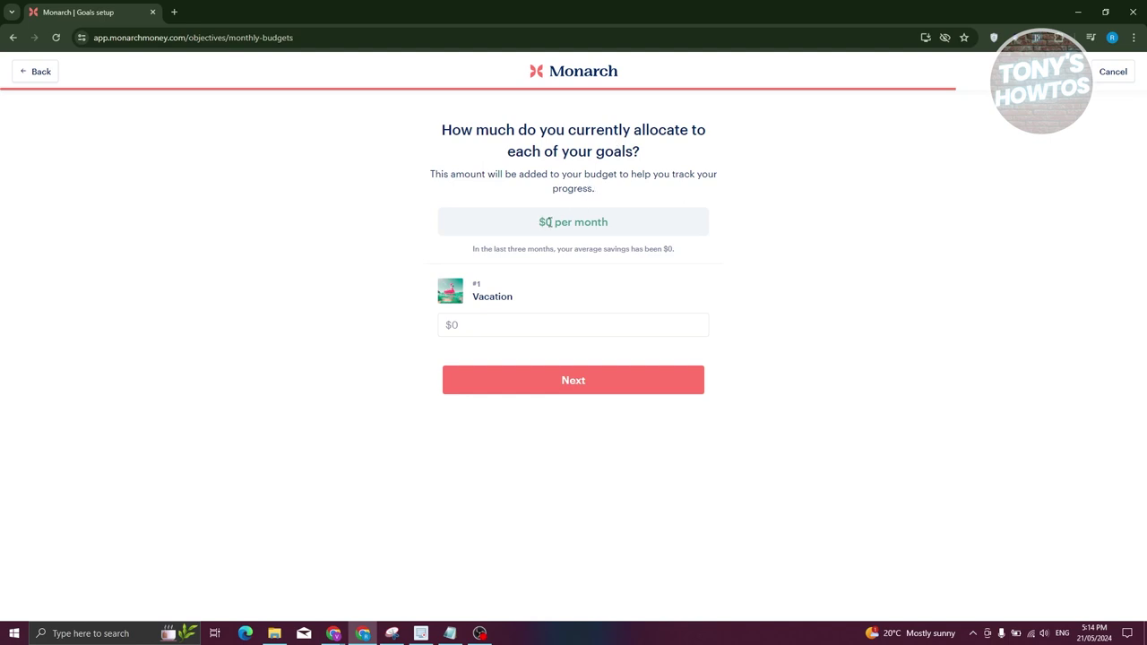
Step: Allocate $200 per month to the Vacation goal and review the finished goal's contributions and details
left_click(470, 326)
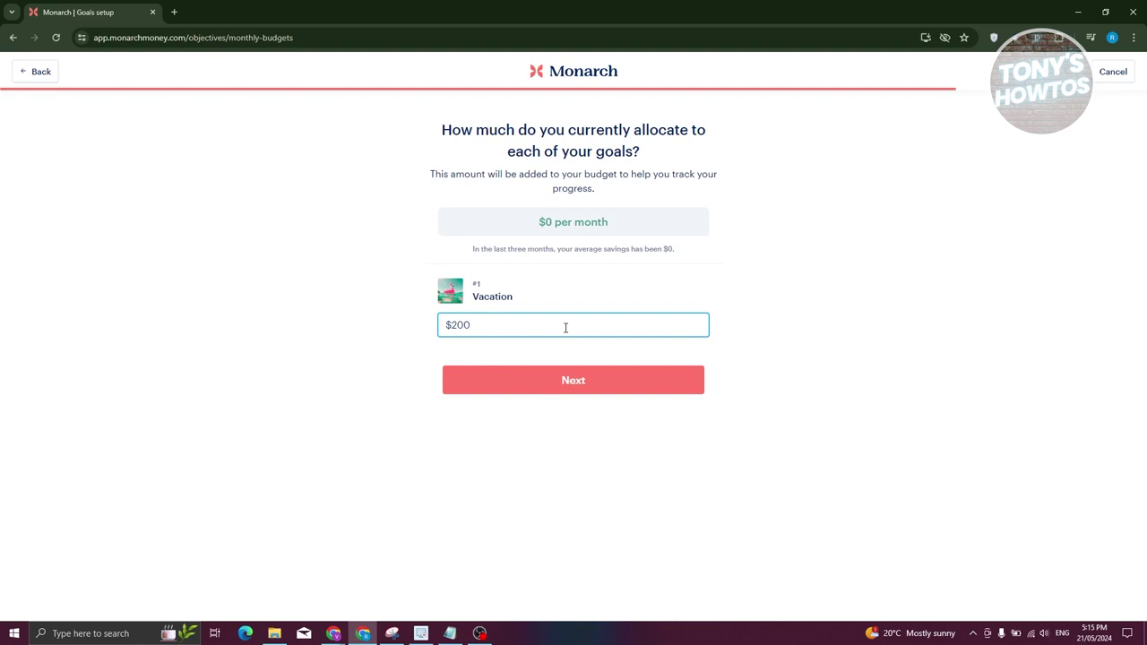
left_click(618, 398)
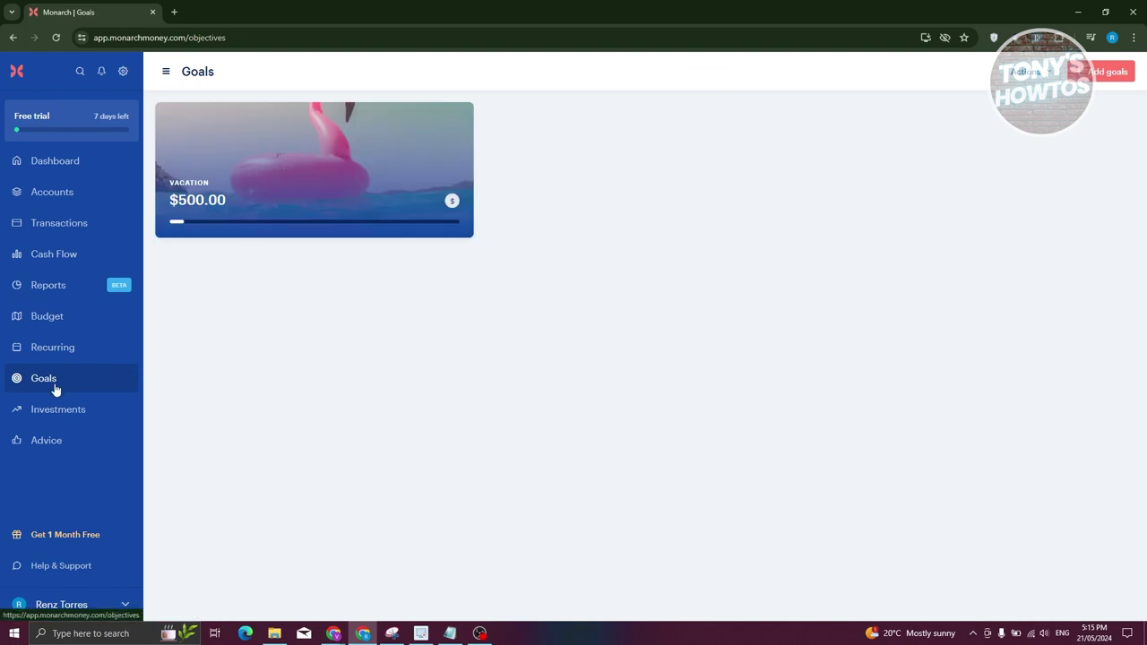
left_click(308, 196)
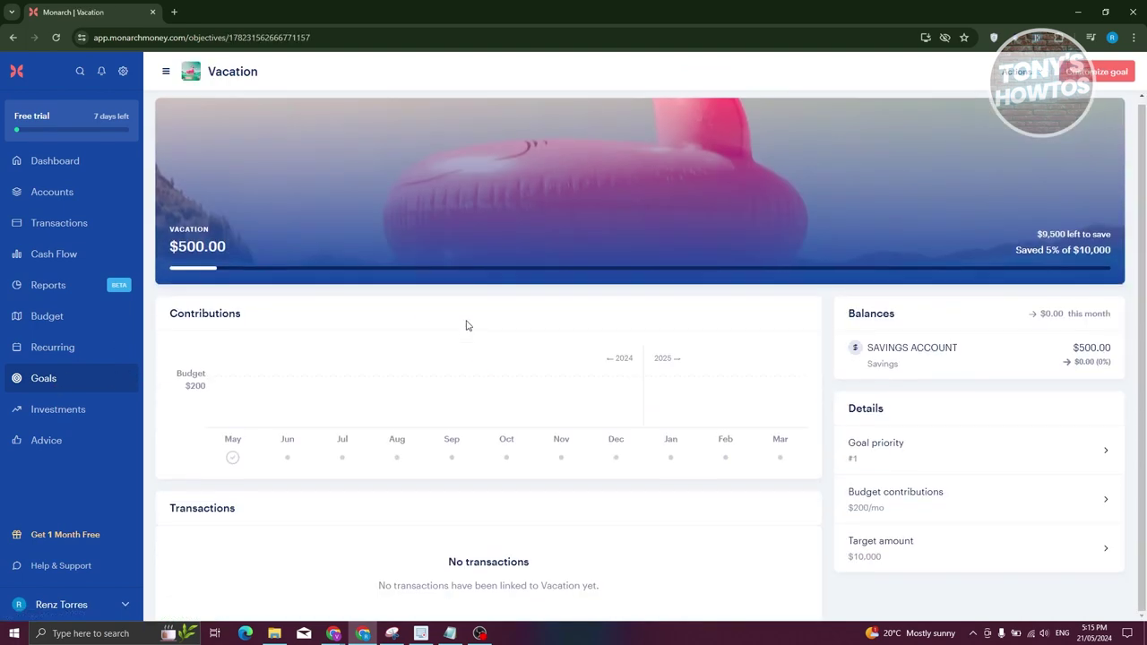
mouse_move(223, 426)
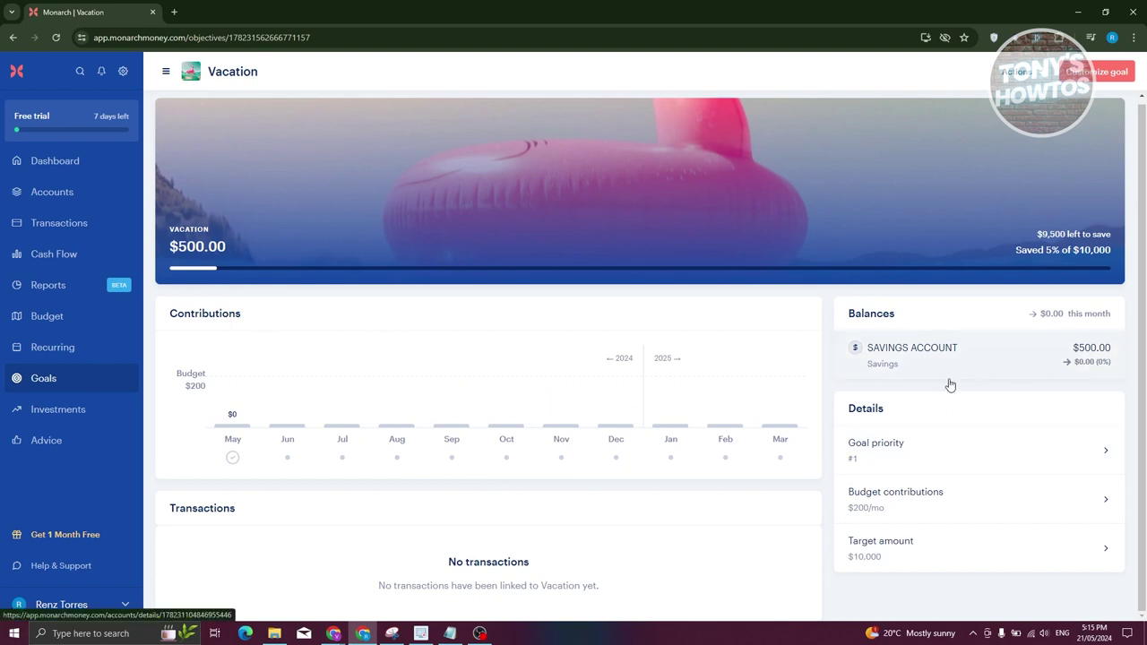
Step: View the investment holdings performance and the Advice recommendations
left_click(49, 412)
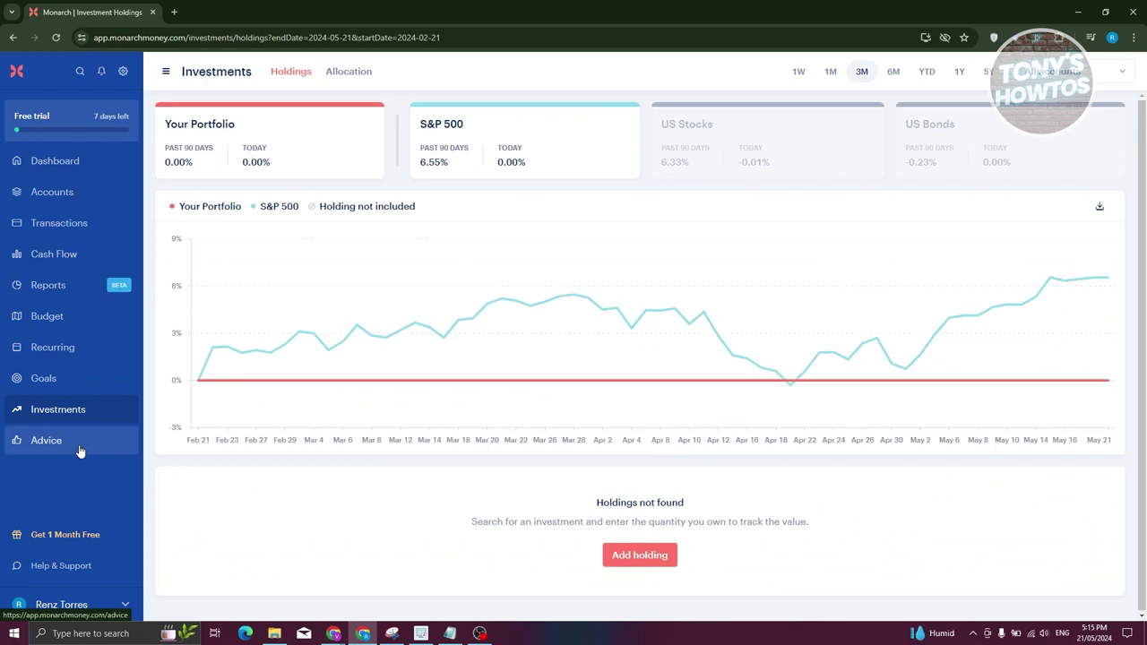
left_click(79, 451)
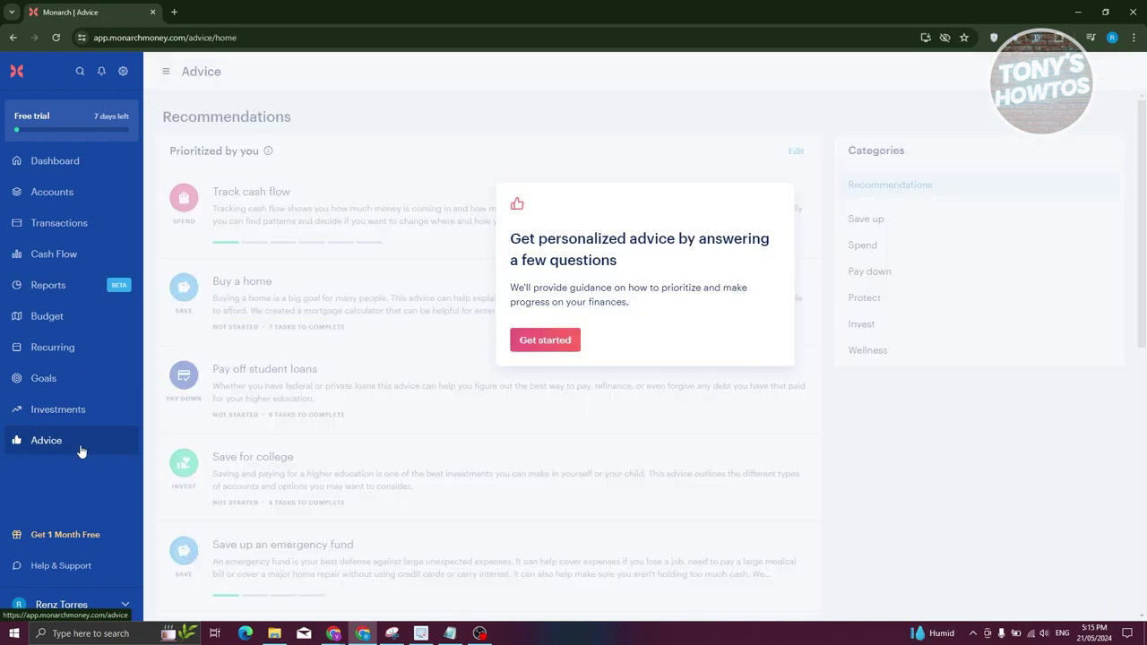
Step: Switch the interface to dark mode and view the dashboard in it
left_click(124, 609)
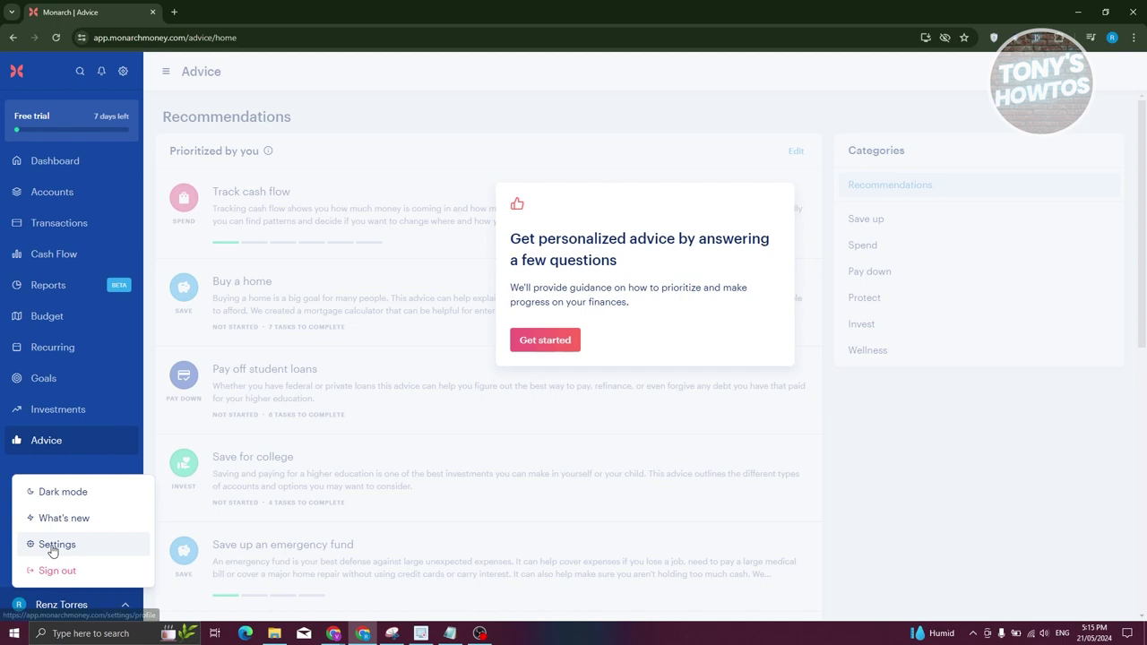
left_click(61, 493)
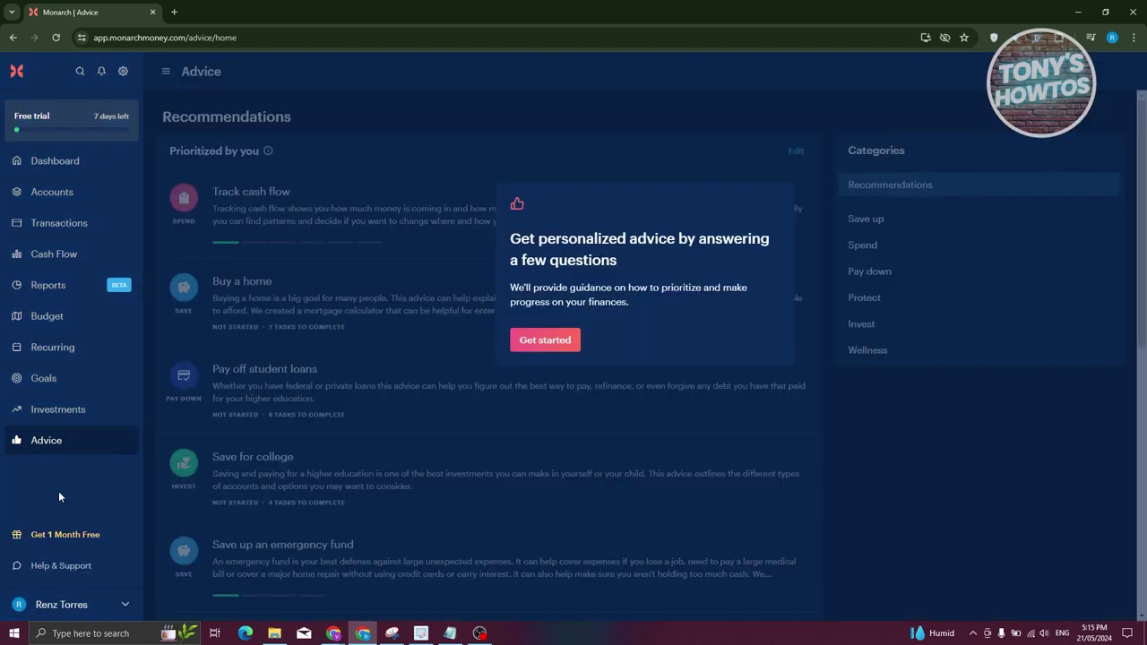
left_click(55, 164)
Step: Open the account settings and view the profile and security options
left_click(122, 603)
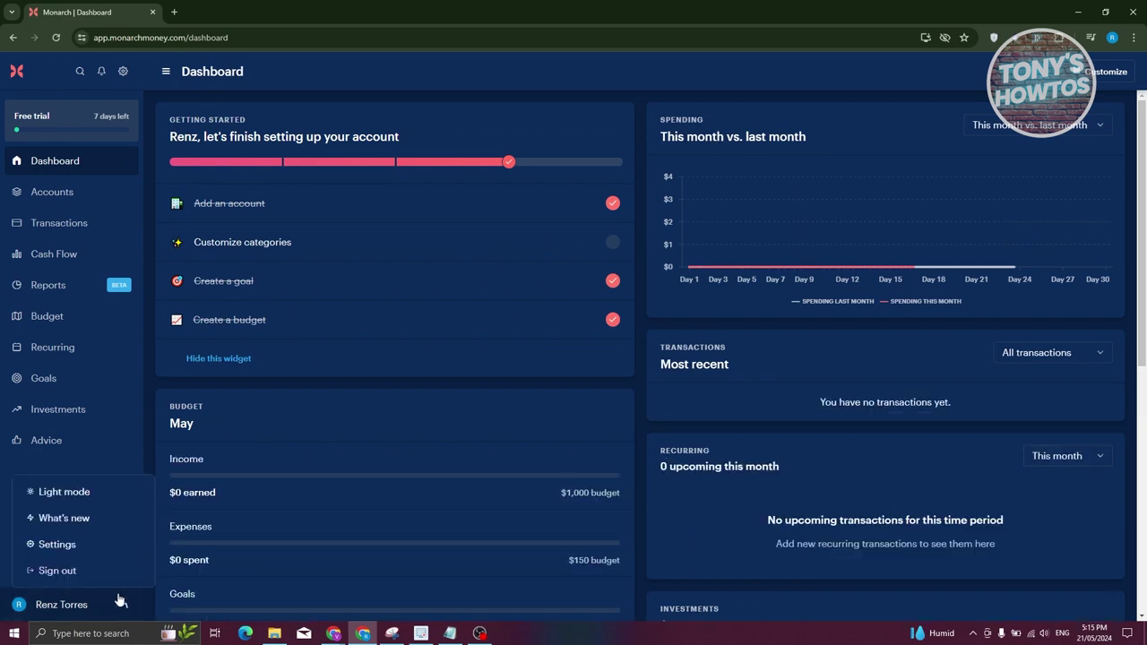
left_click(87, 539)
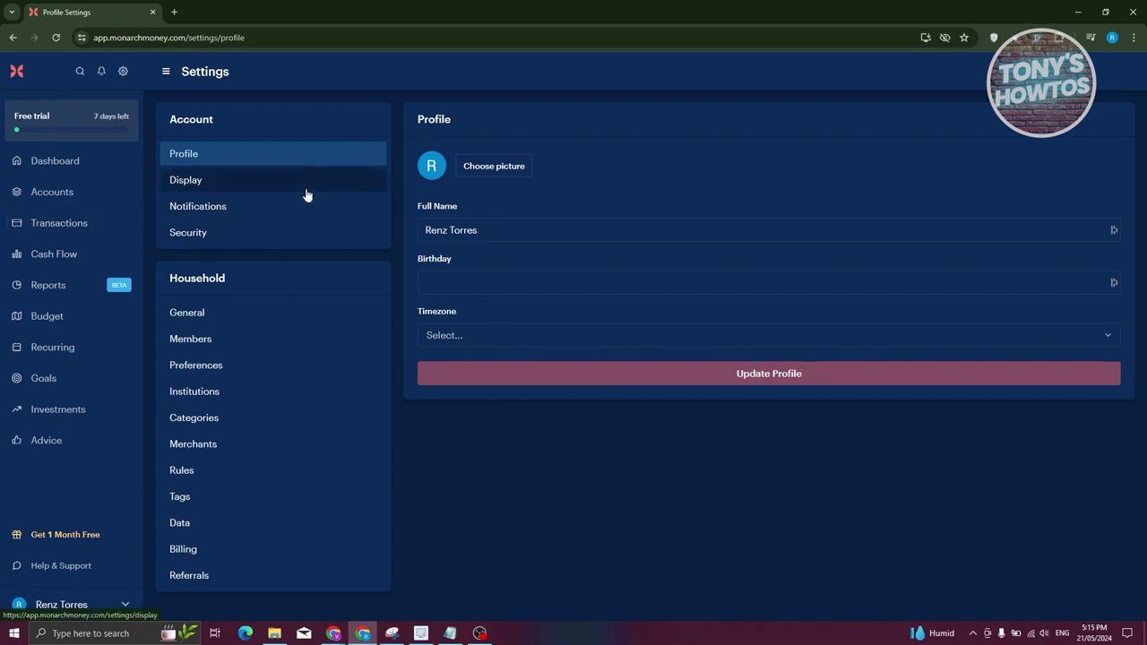
left_click(203, 236)
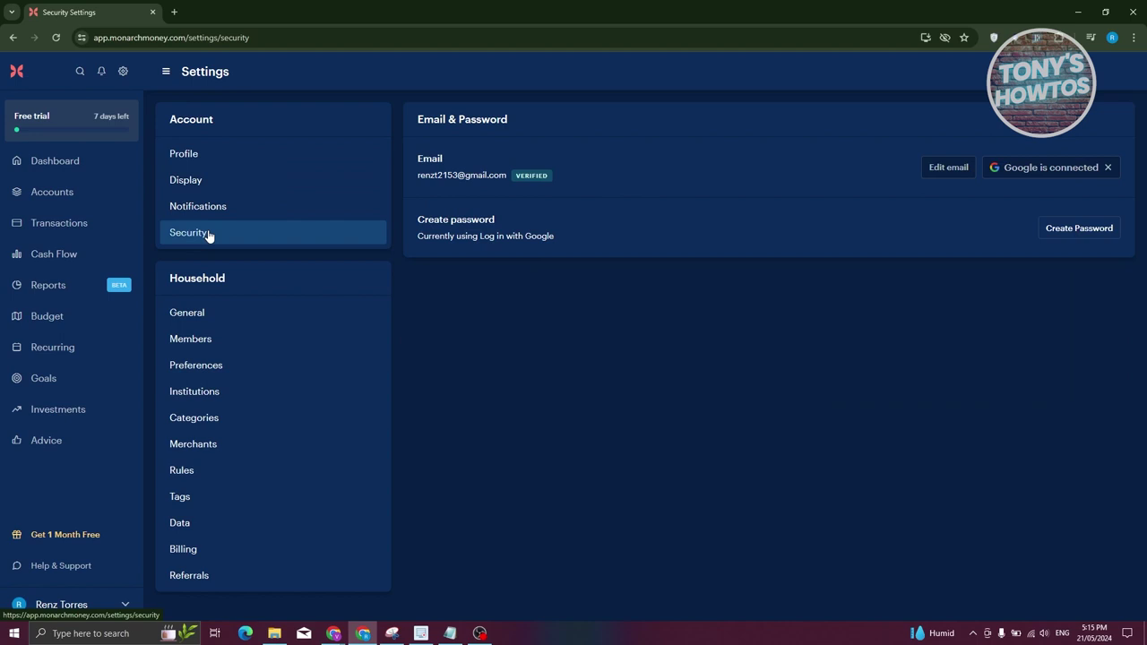